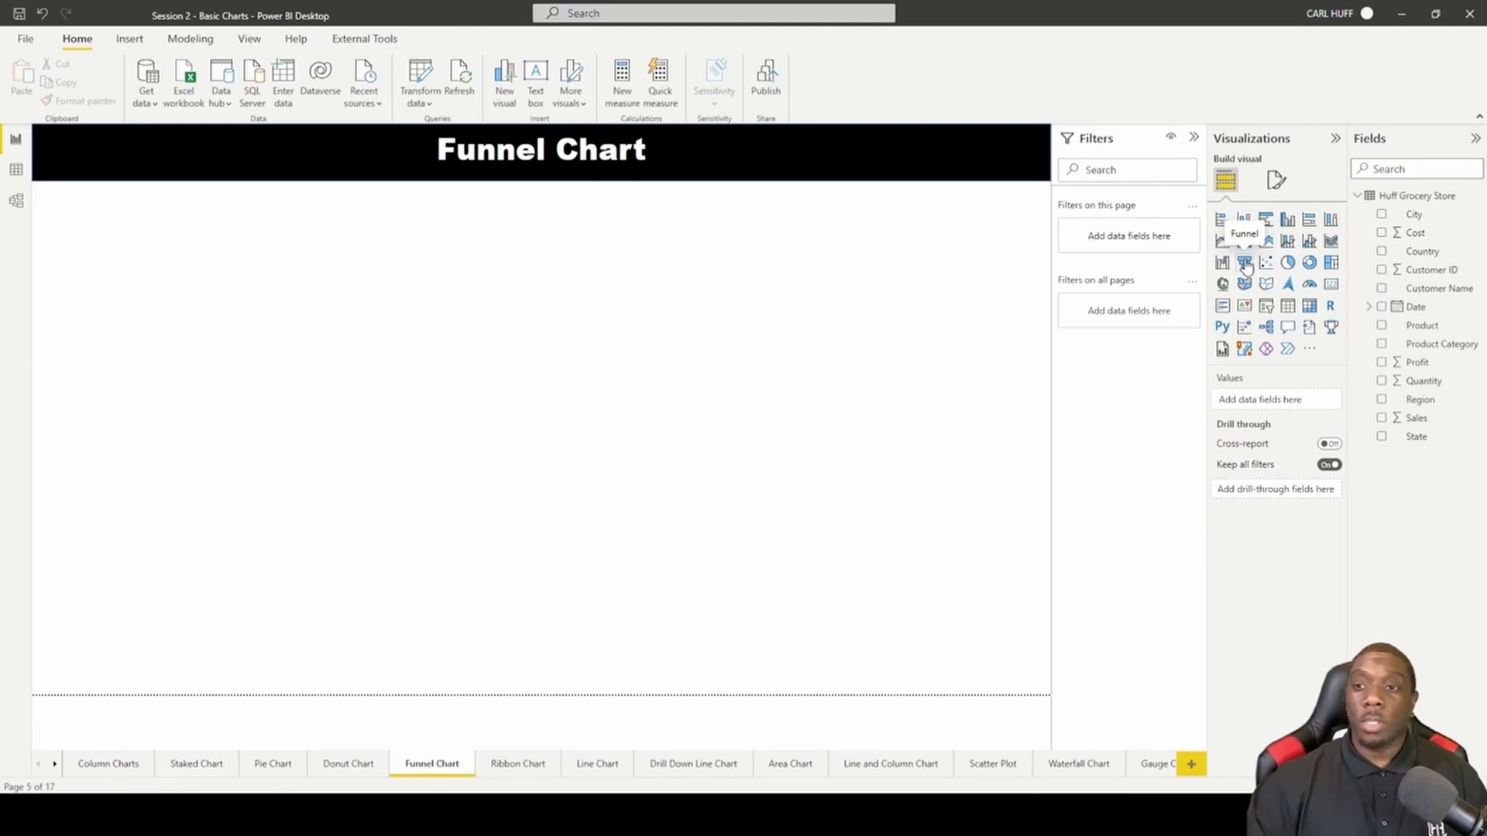
- Insert a funnel visual with Region and Sales, and stretch it to nearly full page height
left_click(1245, 265)
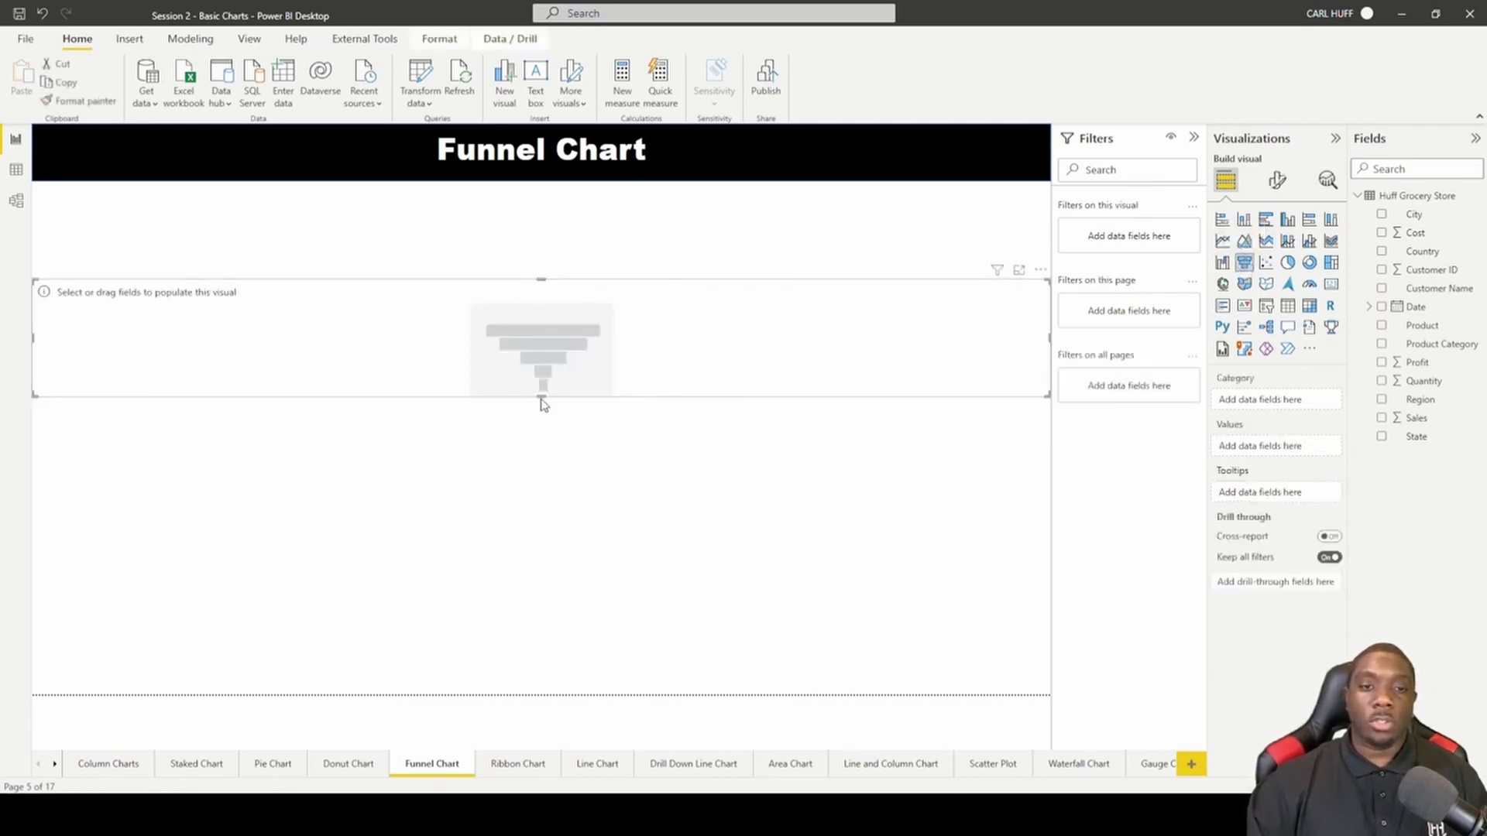
left_click_drag(540, 396, 538, 635)
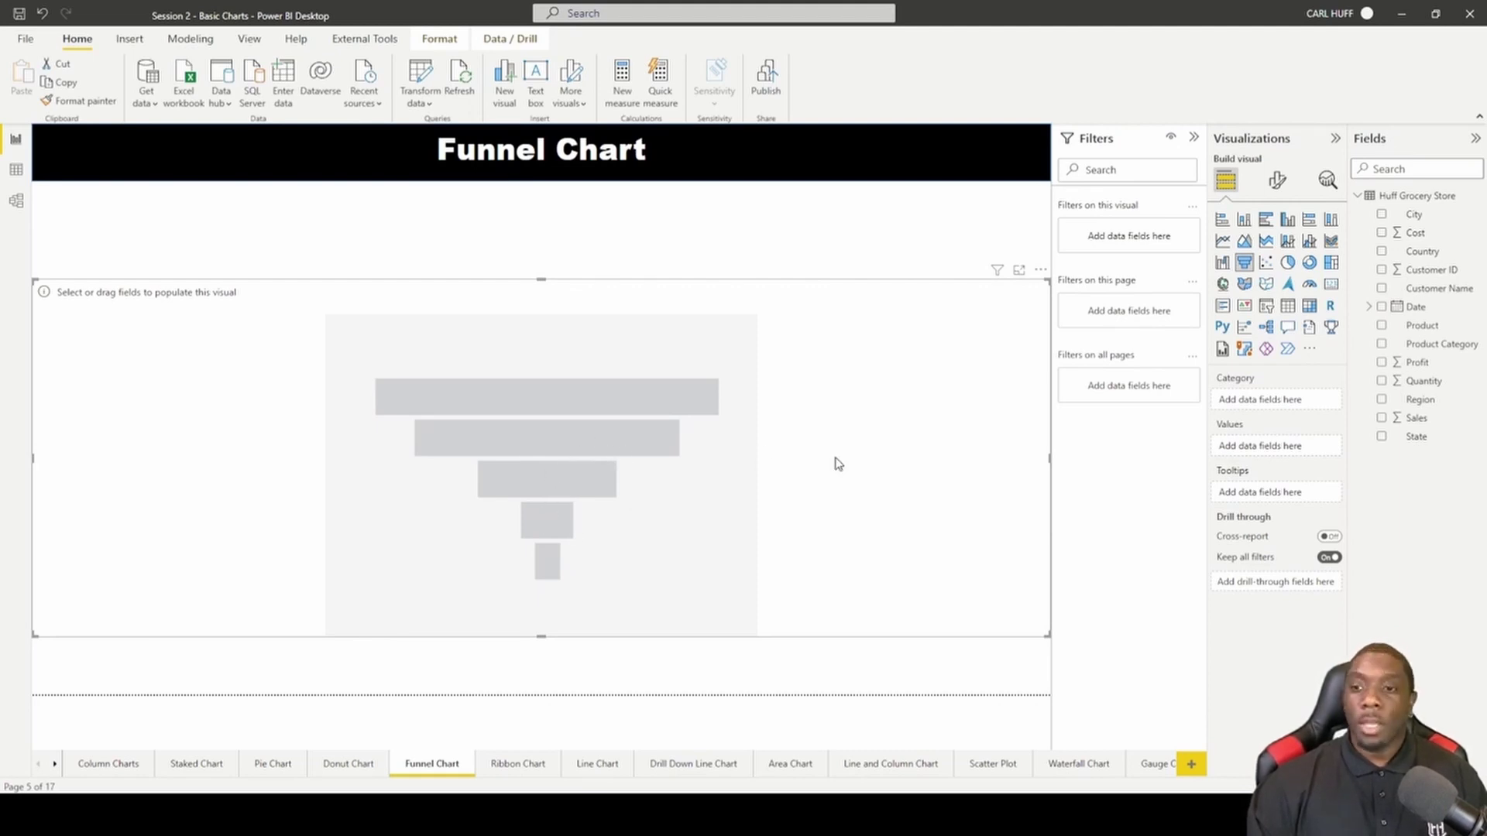
left_click(1381, 399)
left_click(1380, 416)
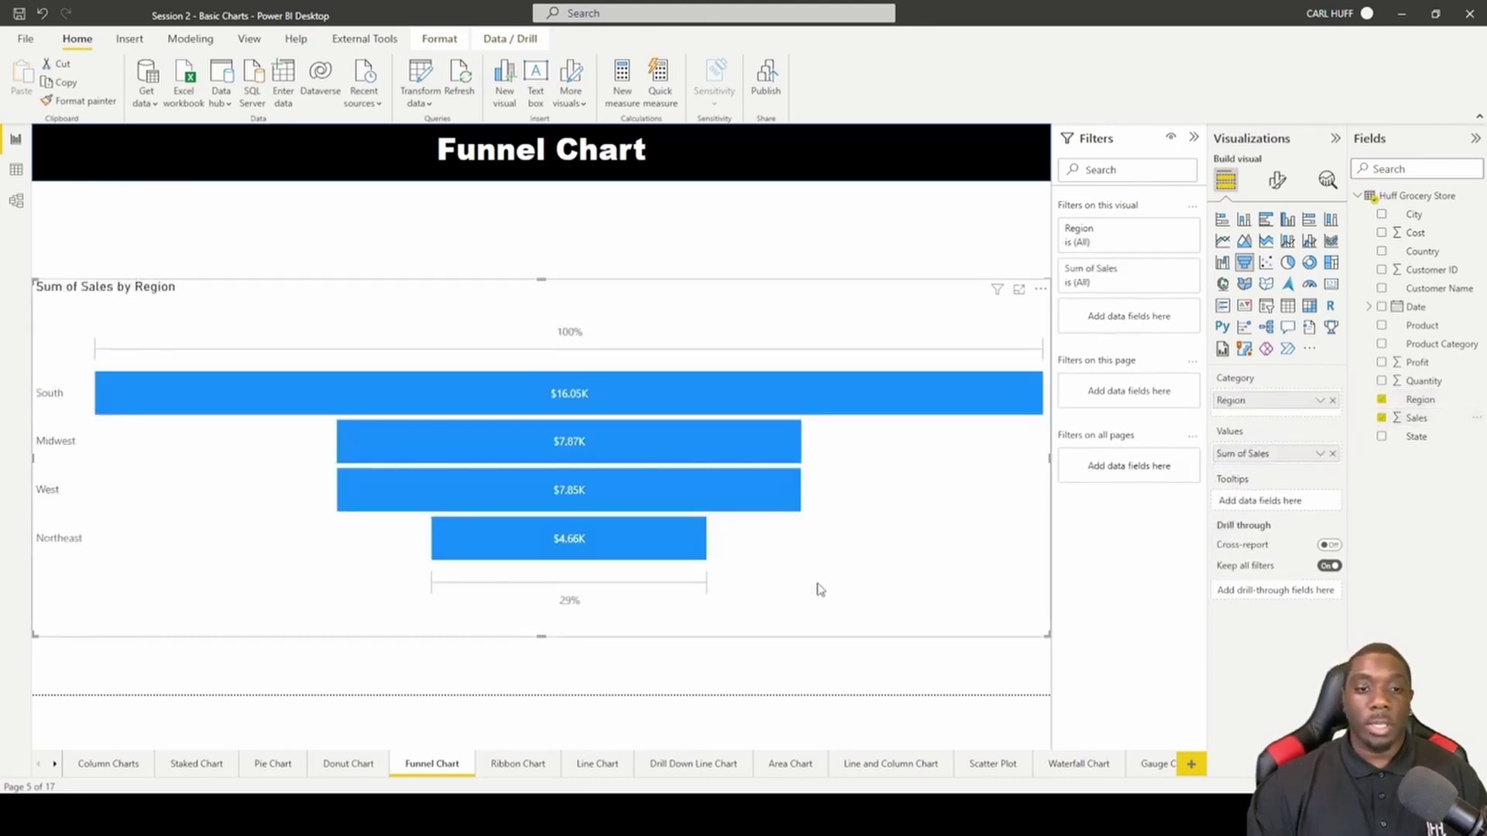
left_click_drag(542, 635, 554, 702)
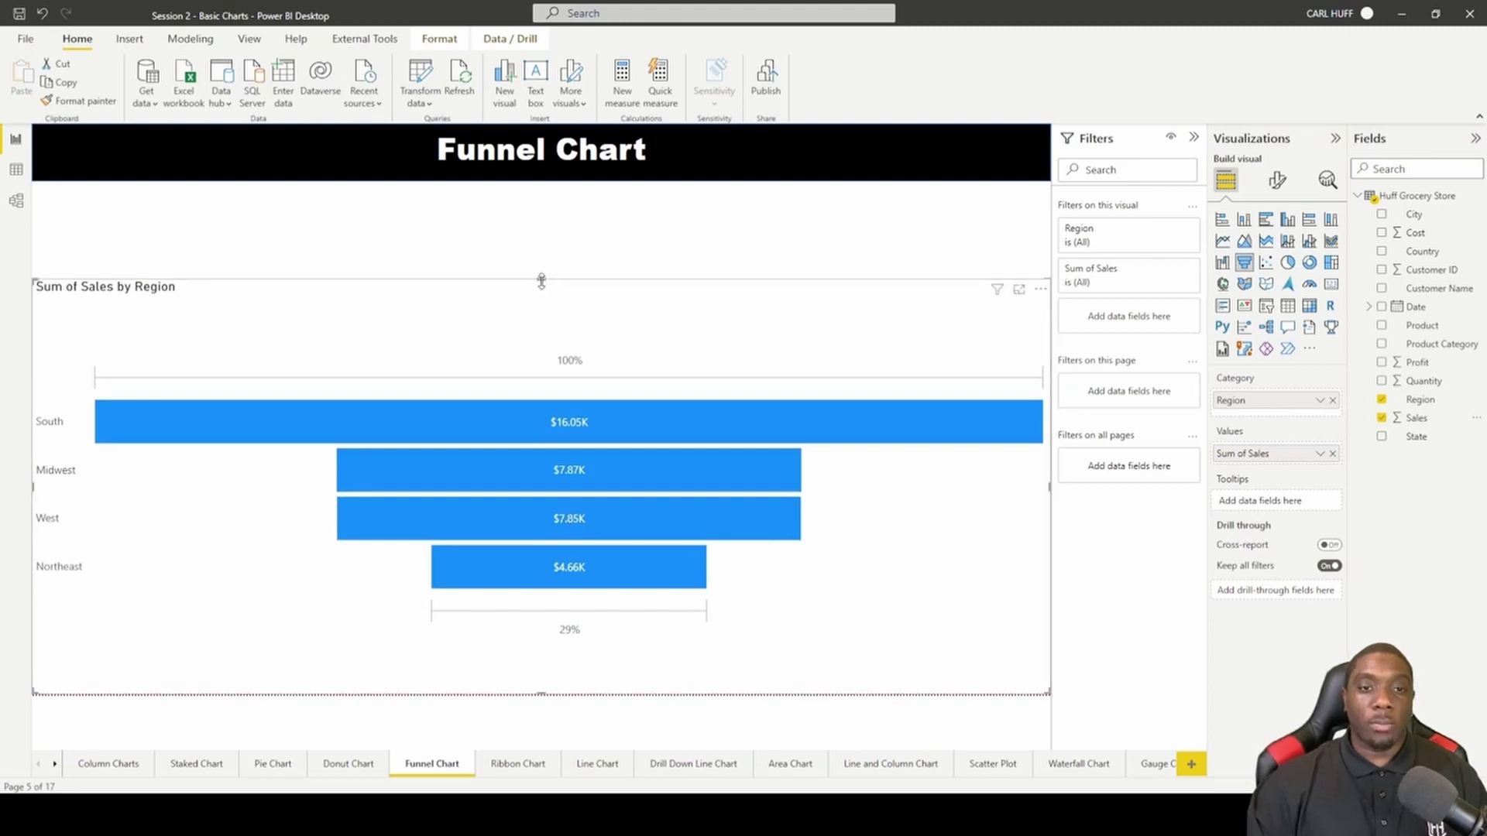
left_click_drag(542, 278, 542, 223)
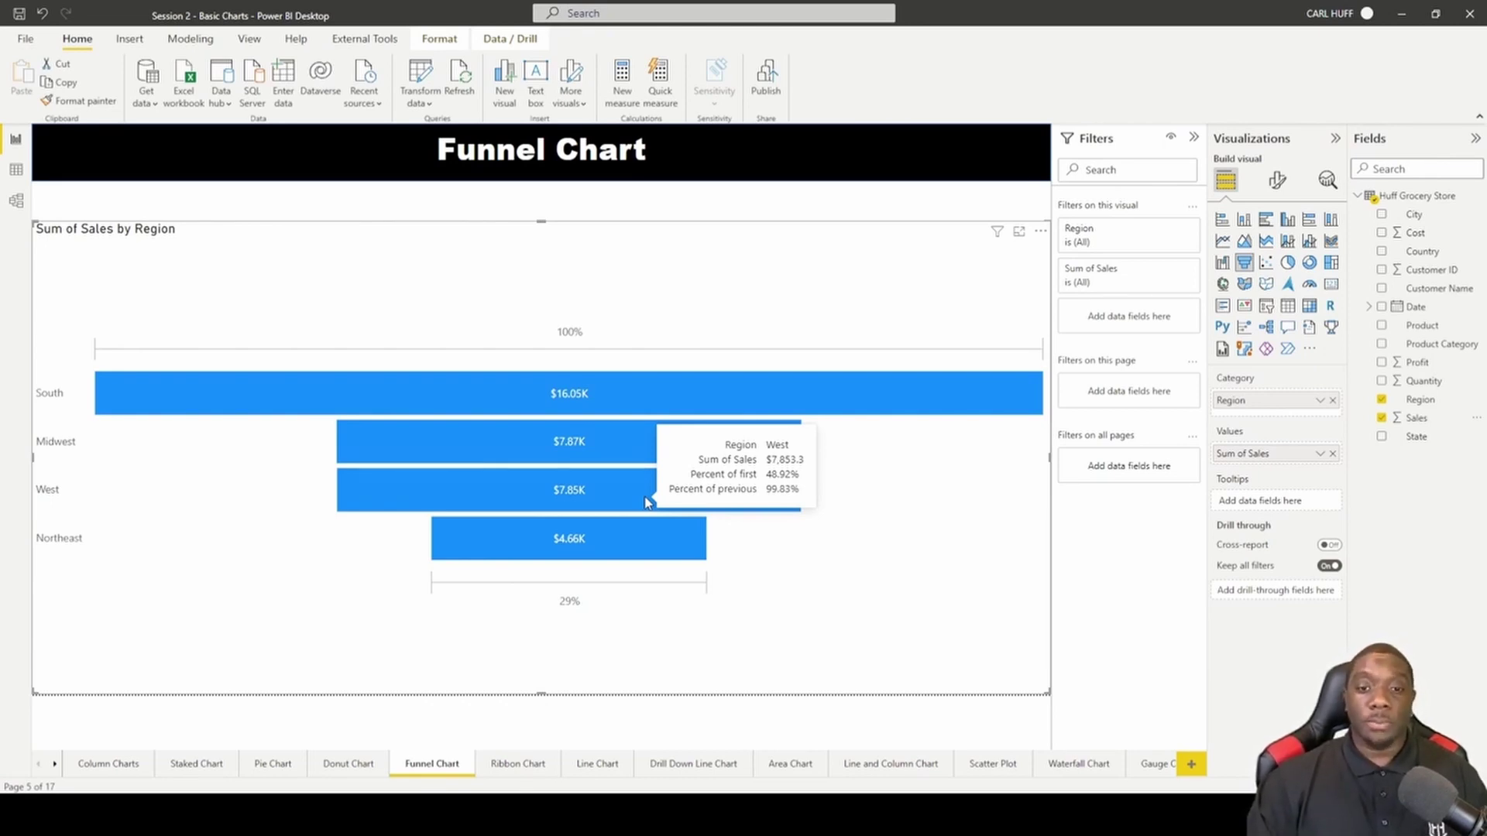
mouse_move(636, 542)
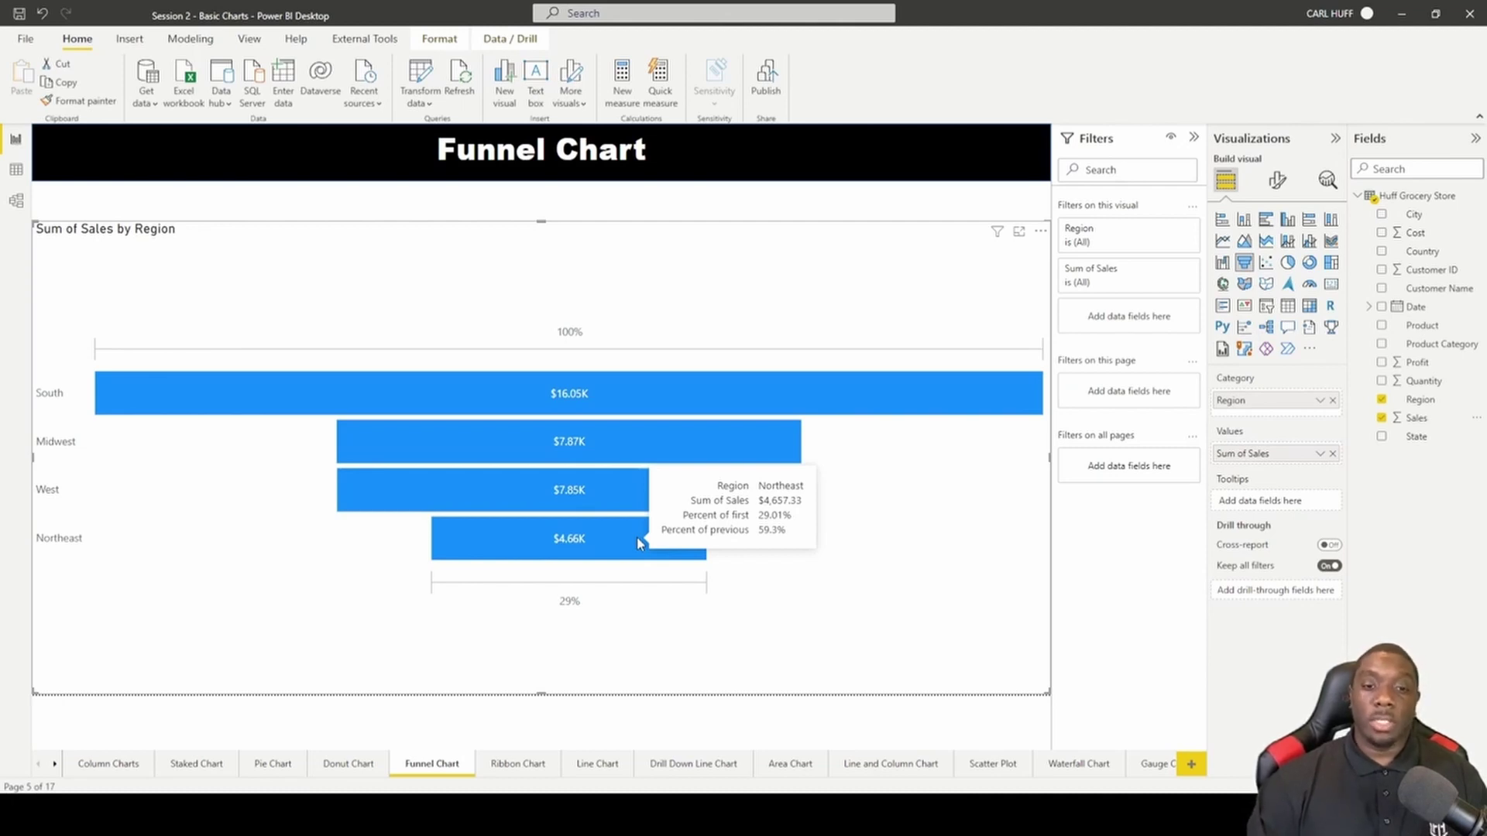
- Open the funnel's Colors format settings and turn on Show all
left_click(772, 391)
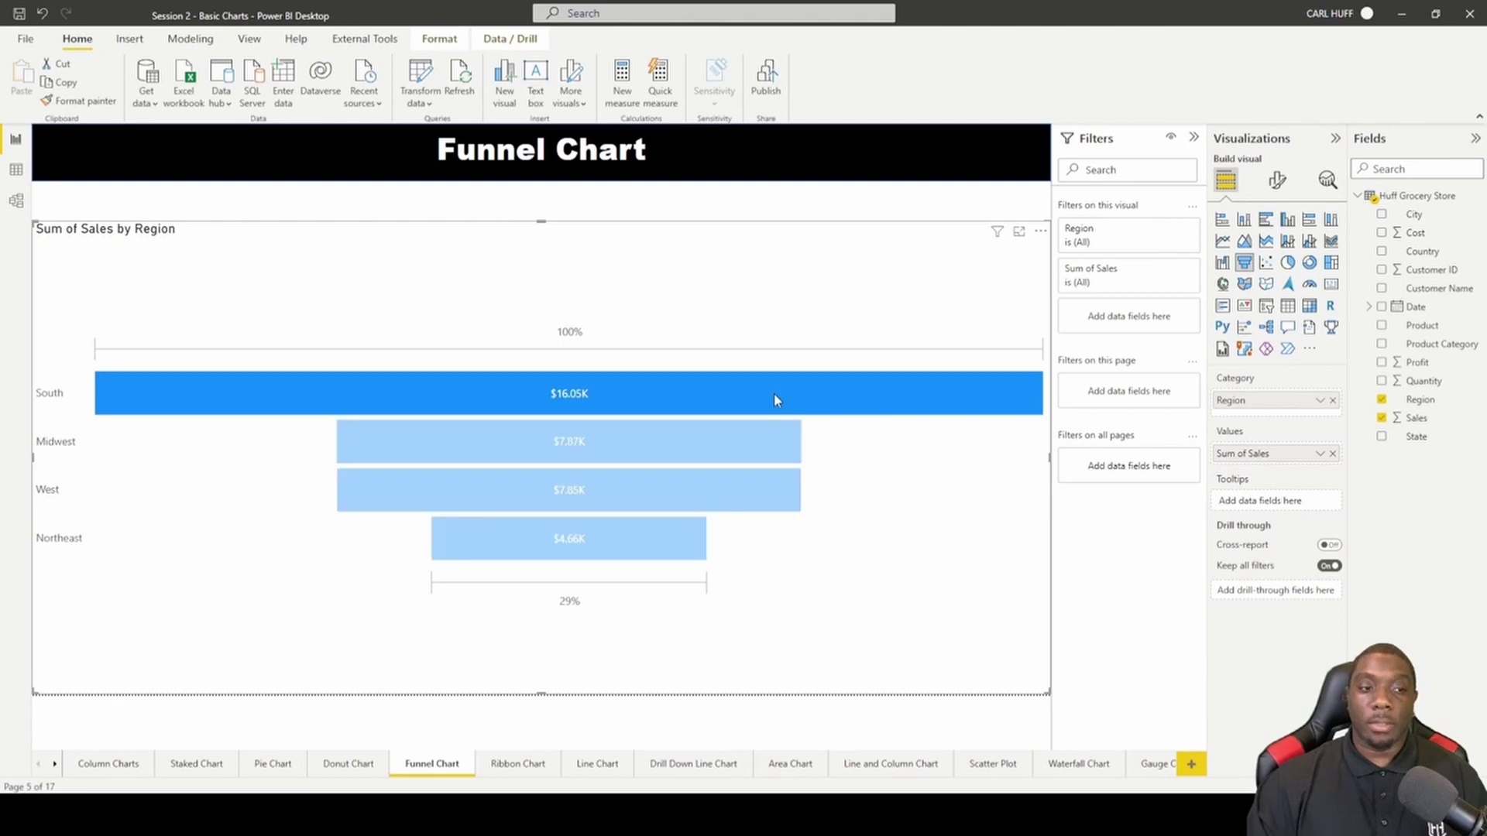
left_click(1277, 180)
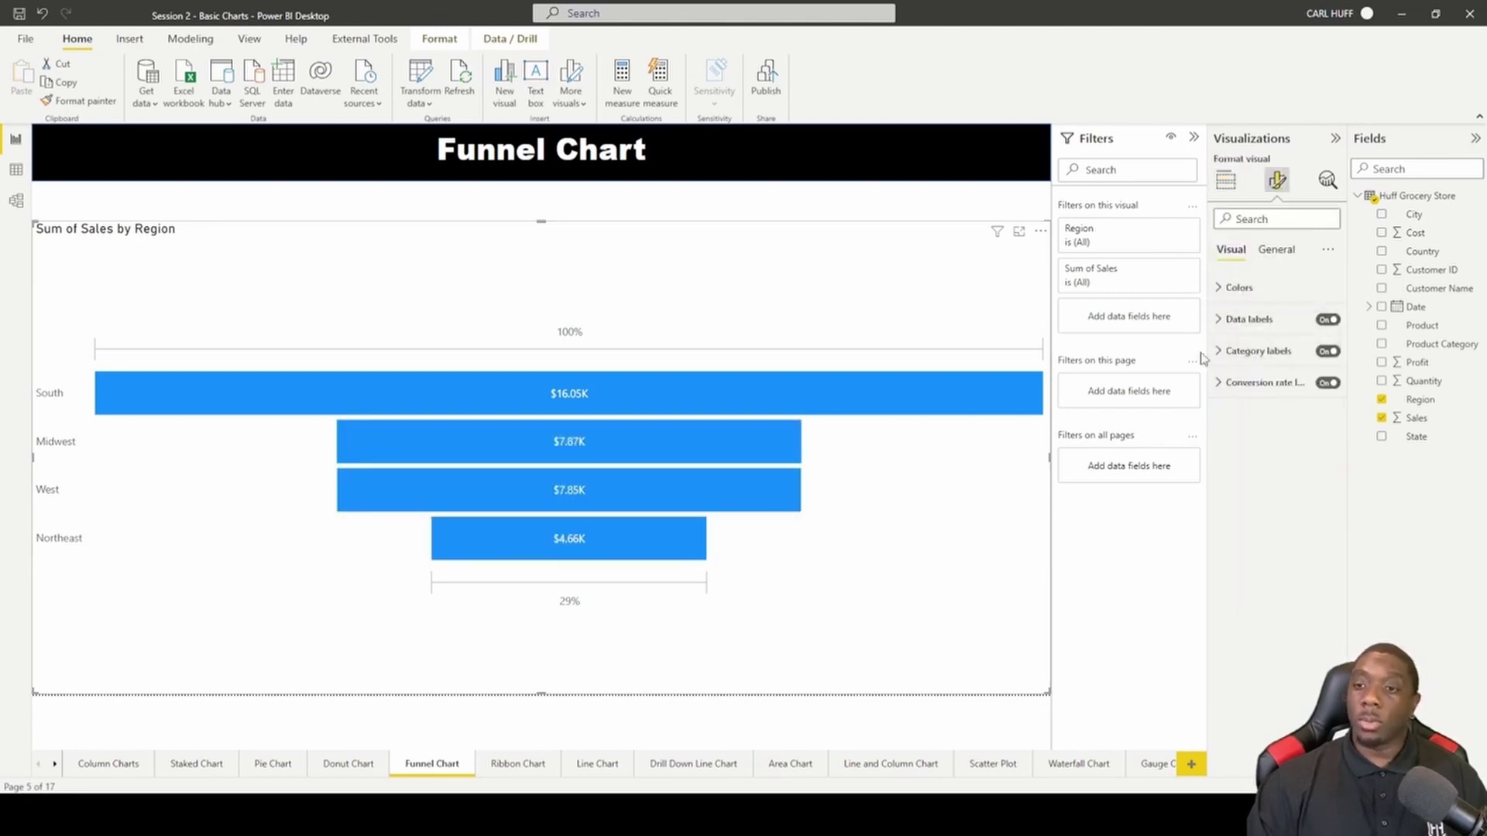
left_click(1218, 289)
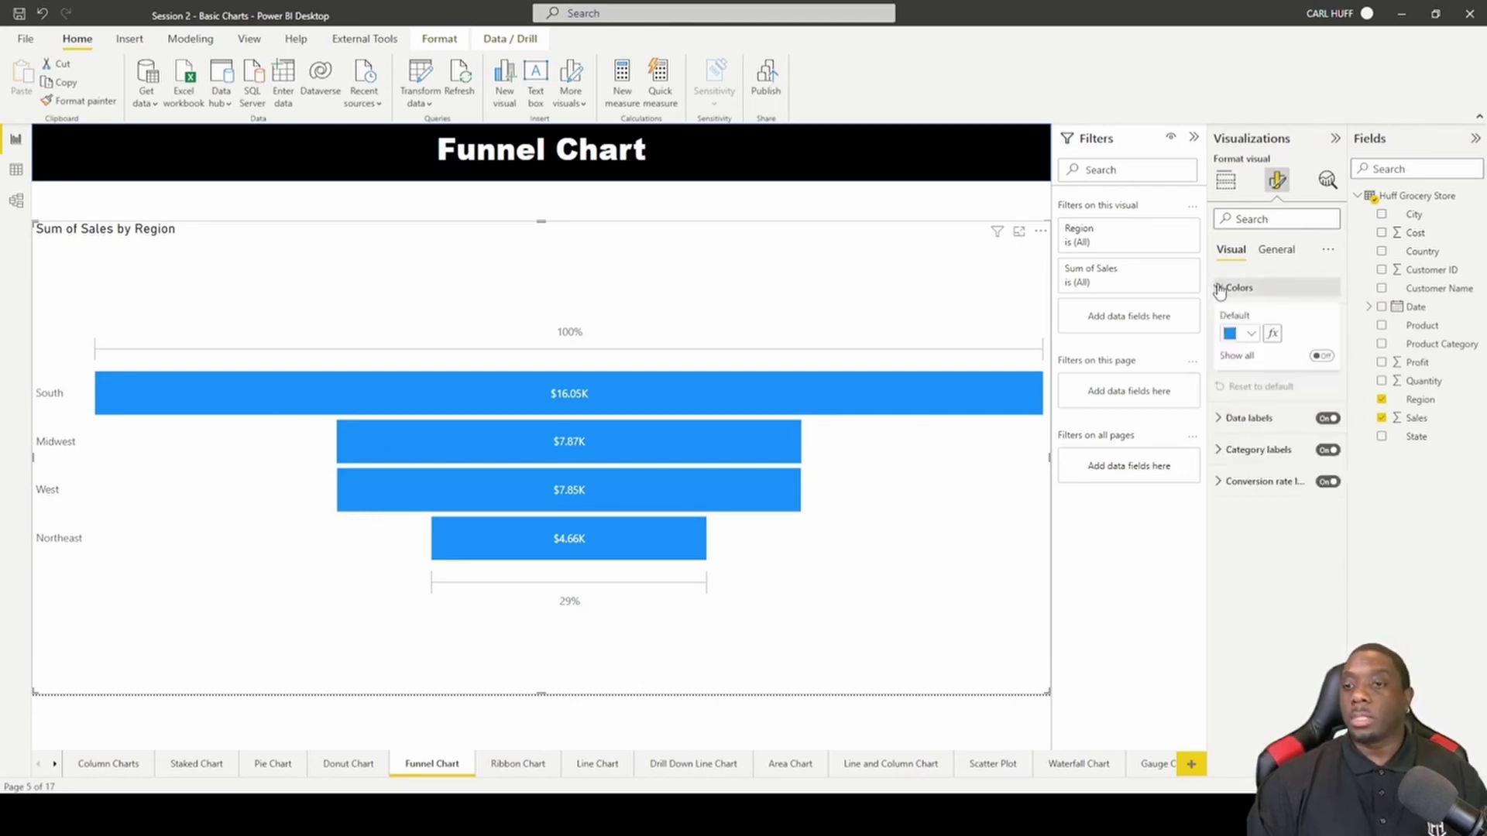
left_click(1320, 355)
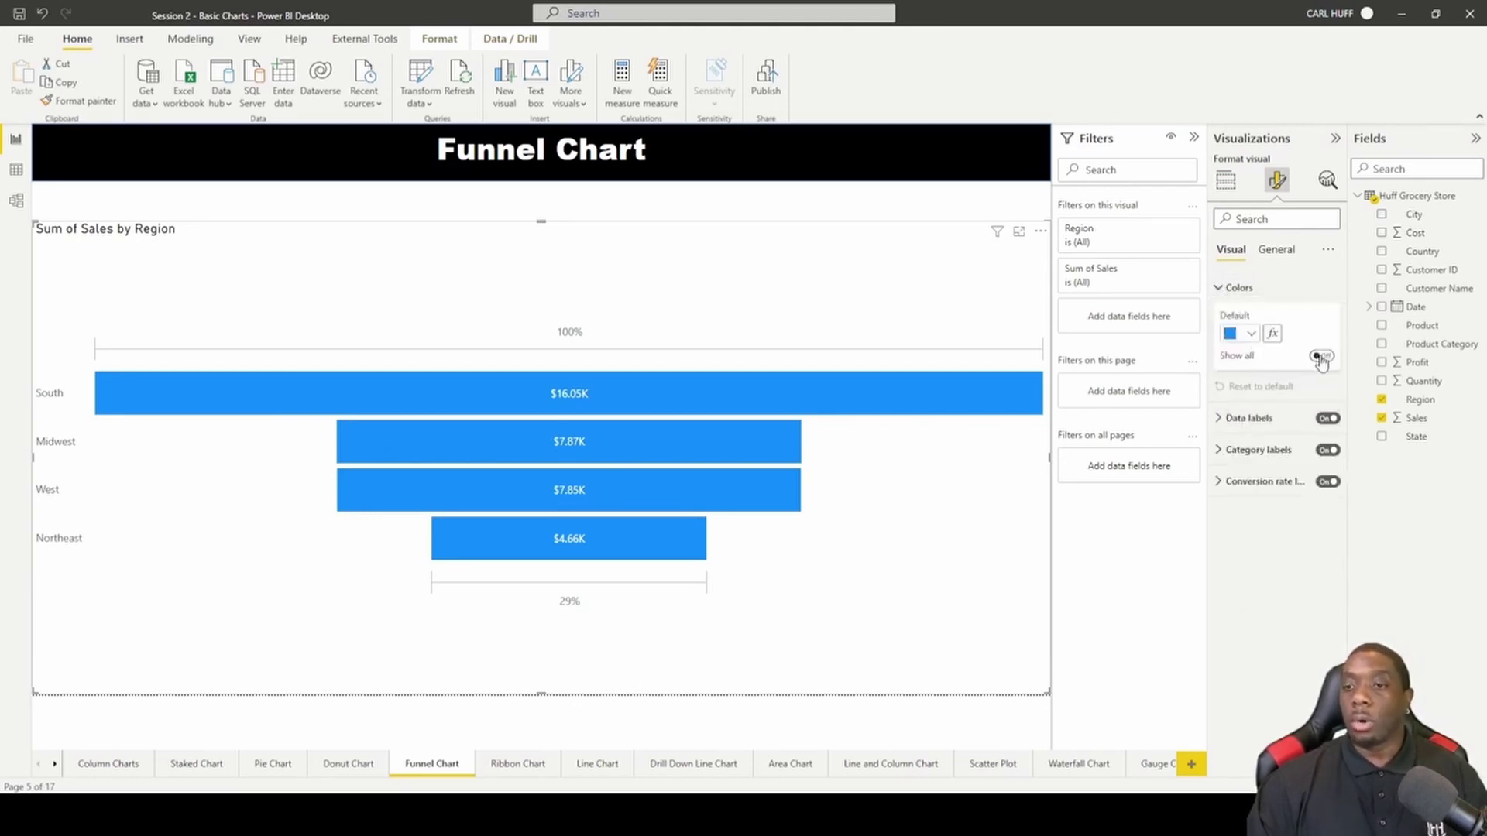
- Colour South blue, Midwest dark blue, West orange and Northeast red, then turn Show all off
left_click(1249, 394)
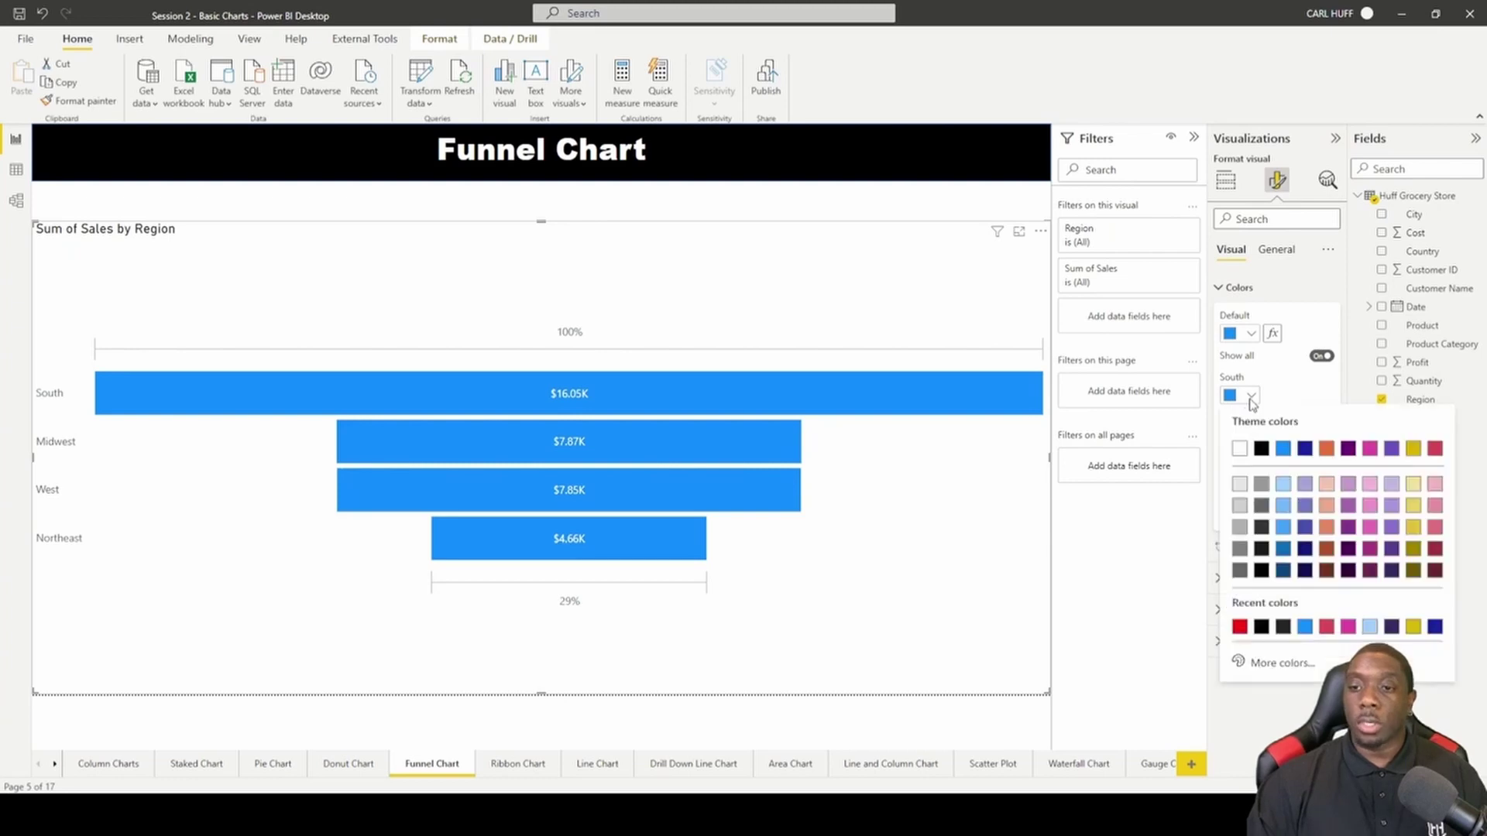
left_click(1283, 451)
left_click(1241, 434)
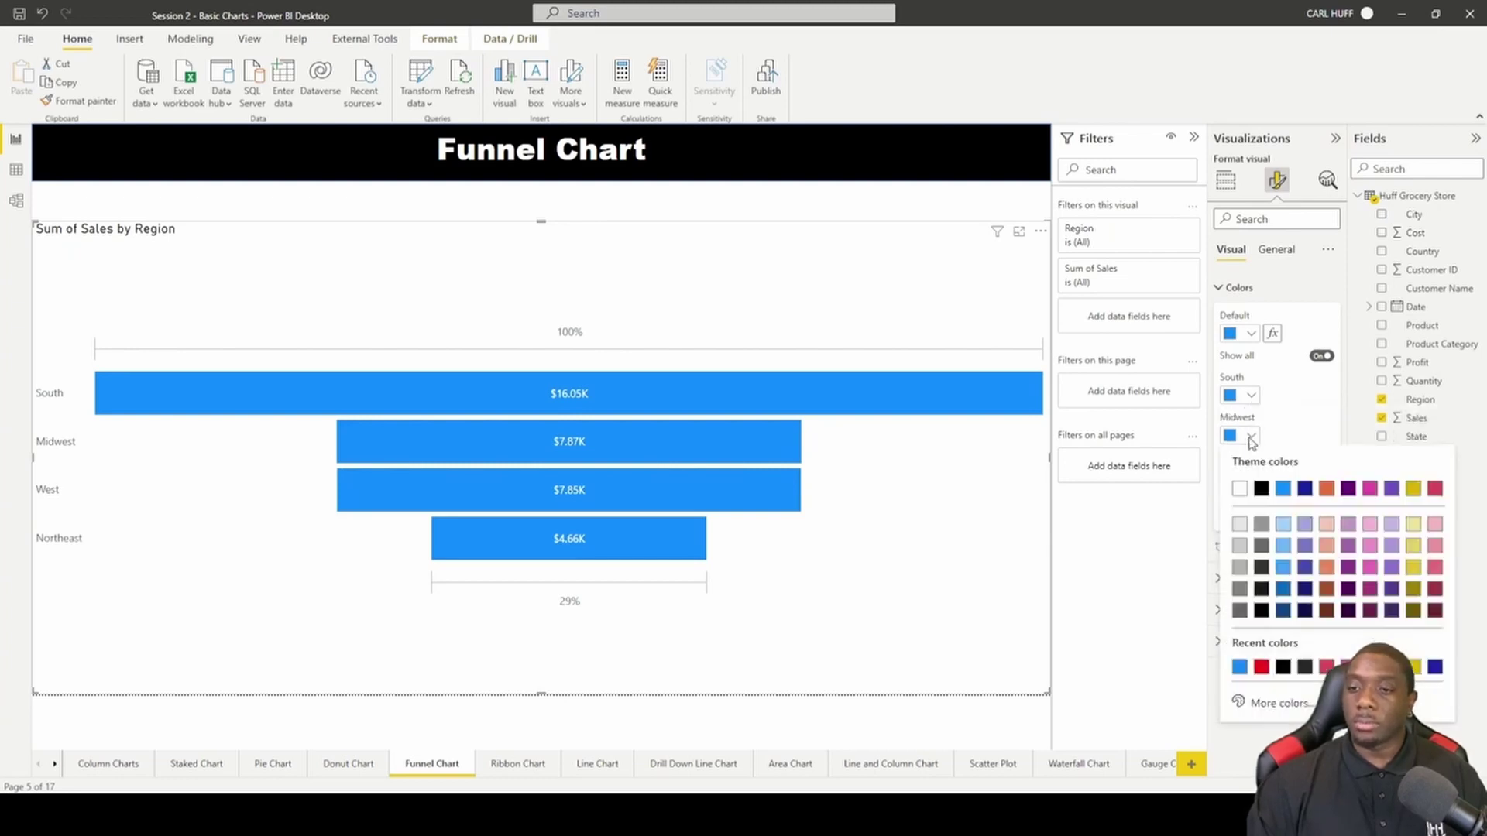
left_click(1305, 489)
left_click(1248, 475)
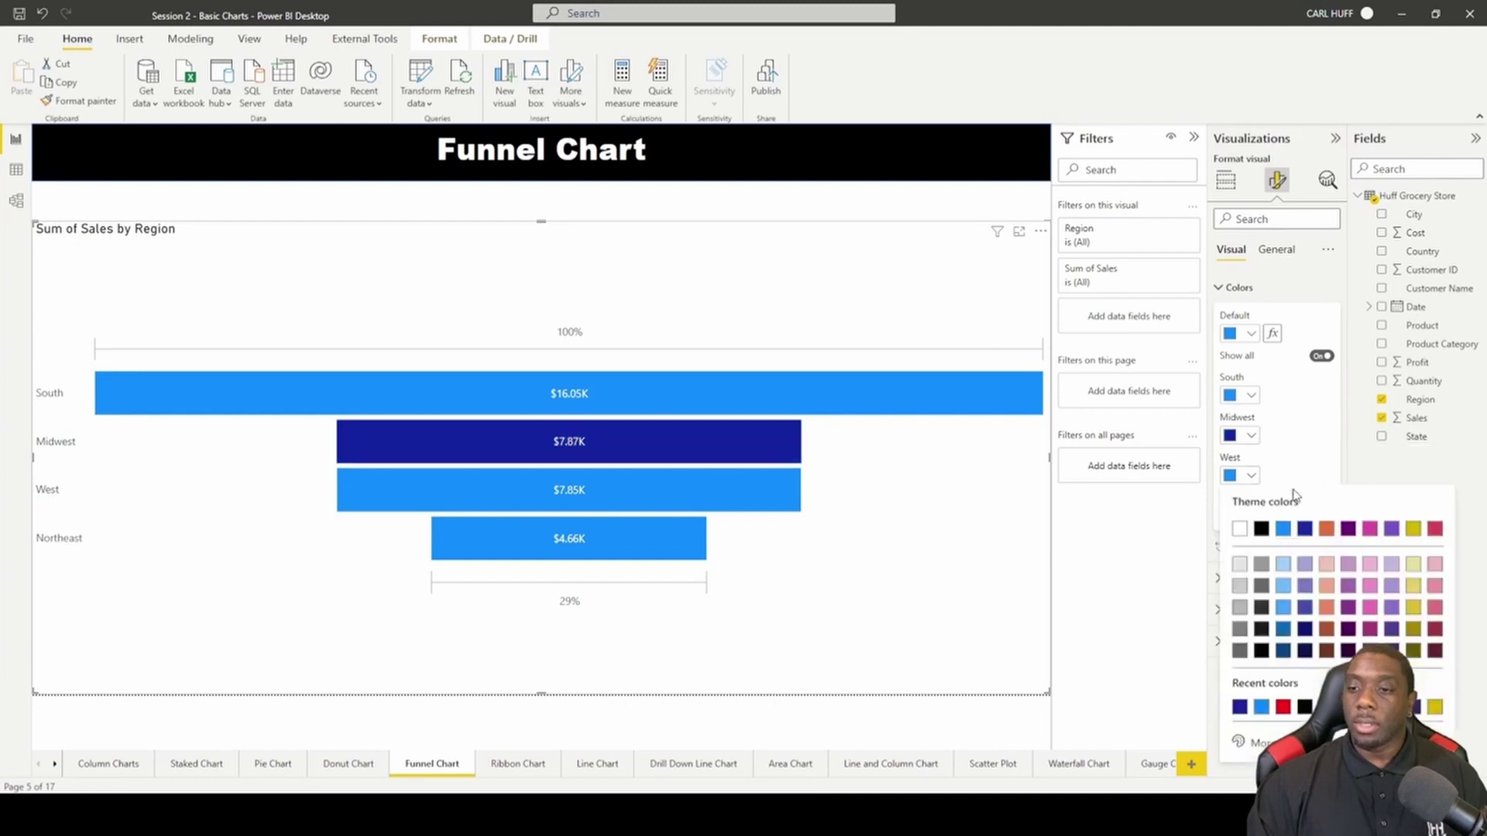
left_click(1327, 533)
left_click(1246, 517)
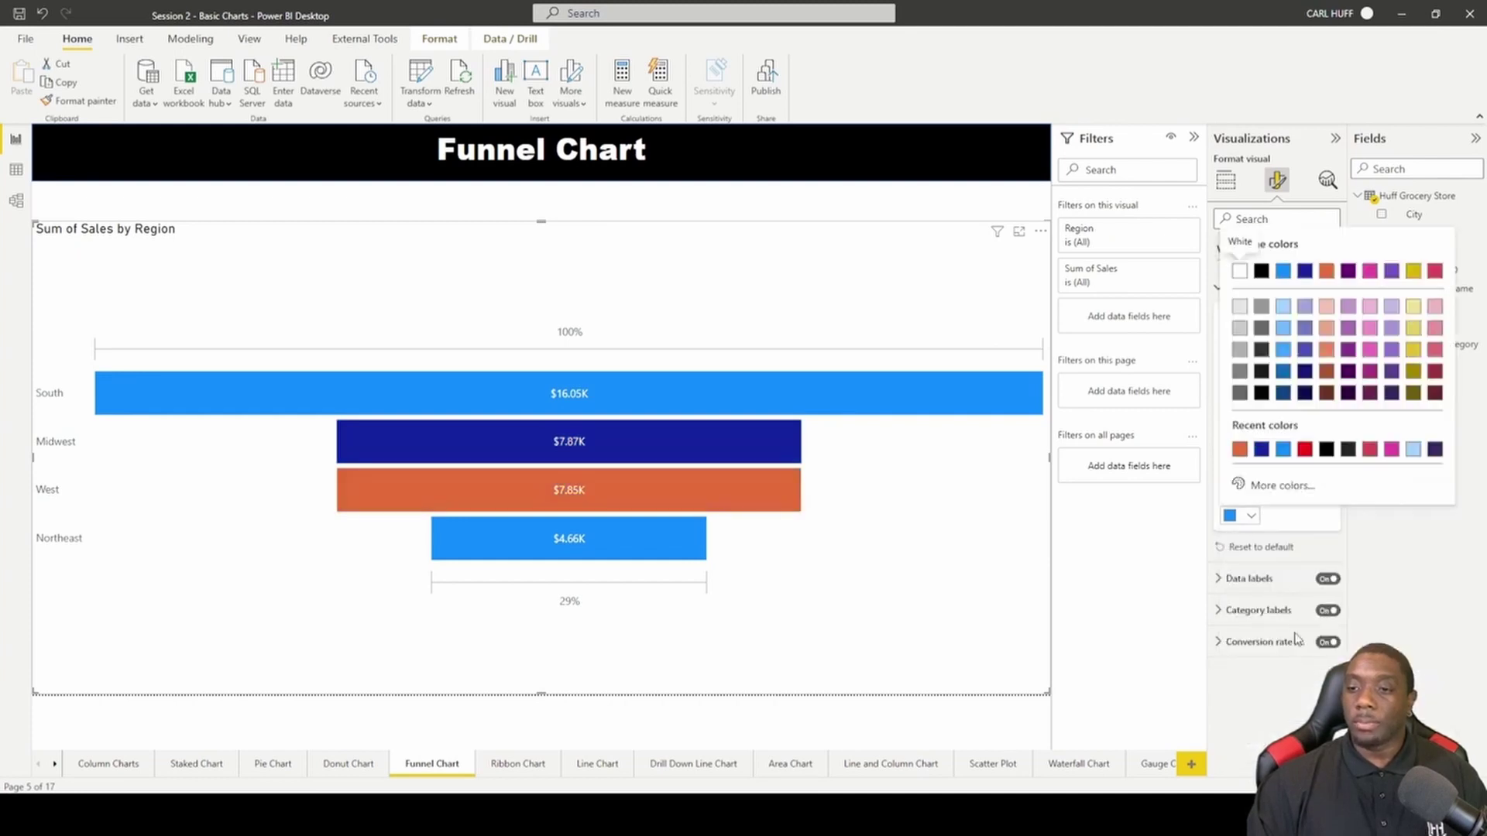
left_click(1305, 450)
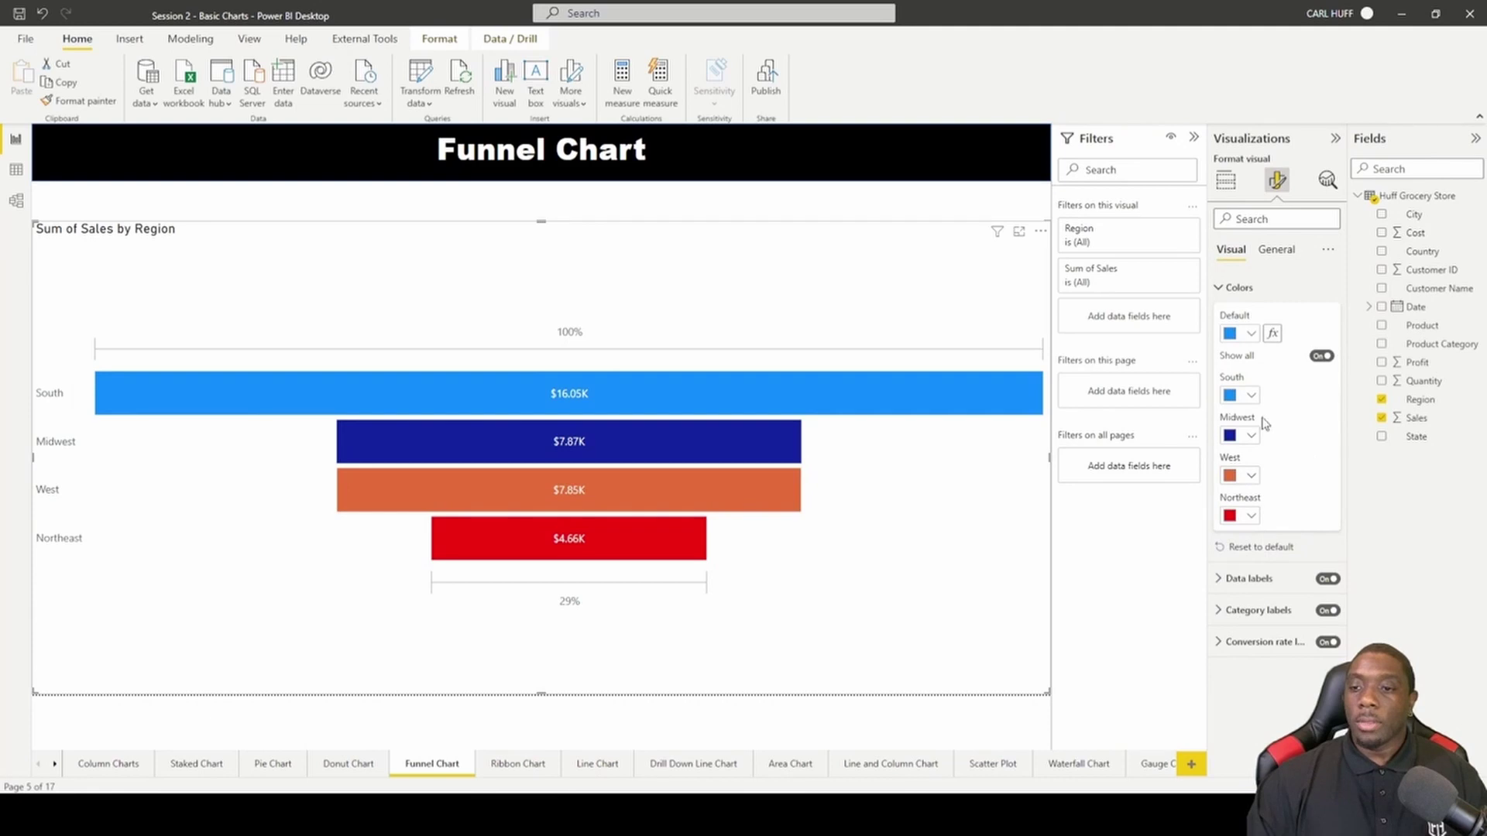
left_click(1322, 357)
- Turn data labels on and position them Inside center
left_click(1319, 287)
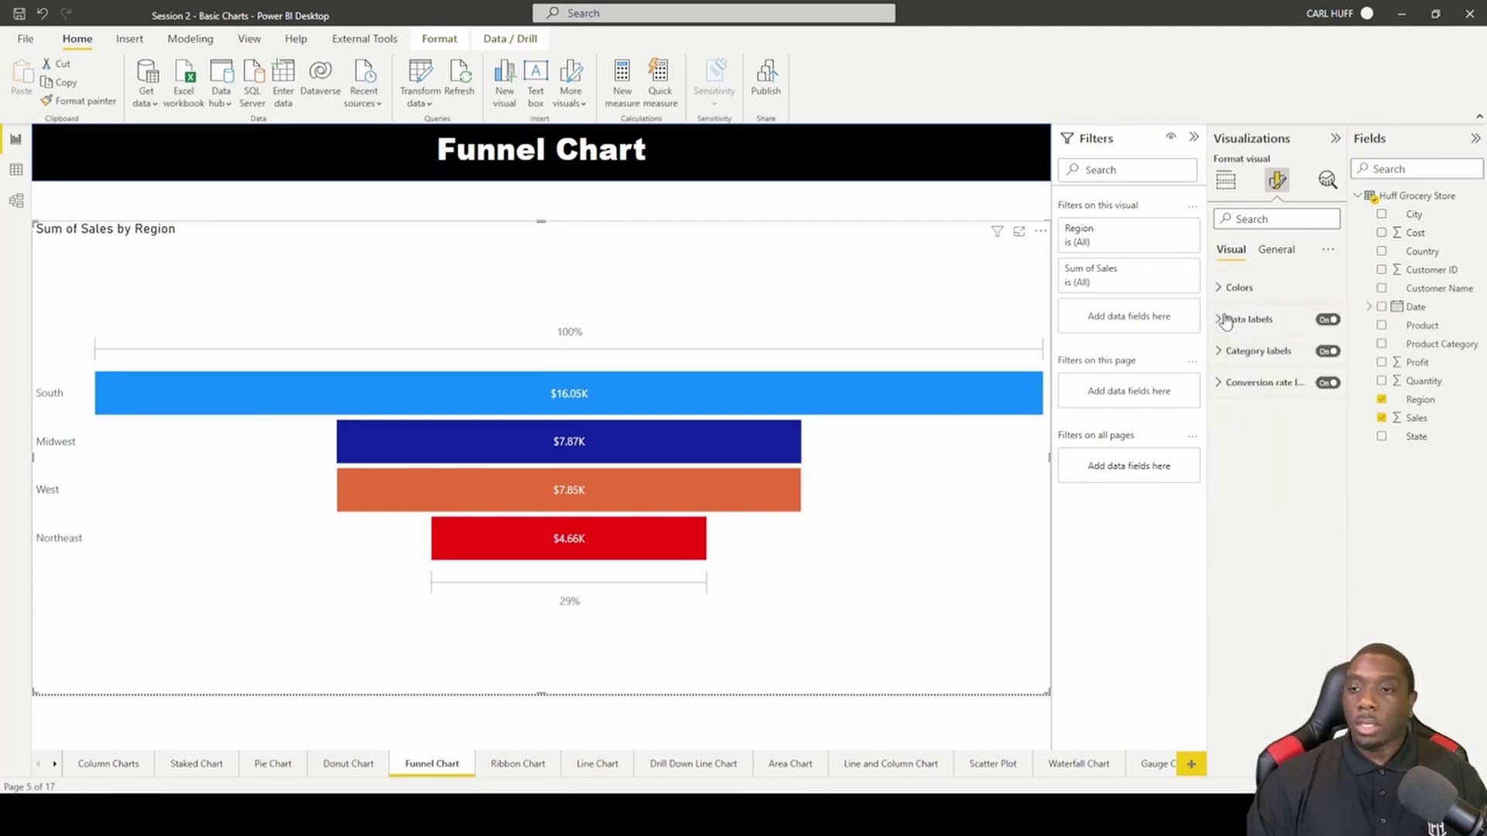
left_click(1327, 321)
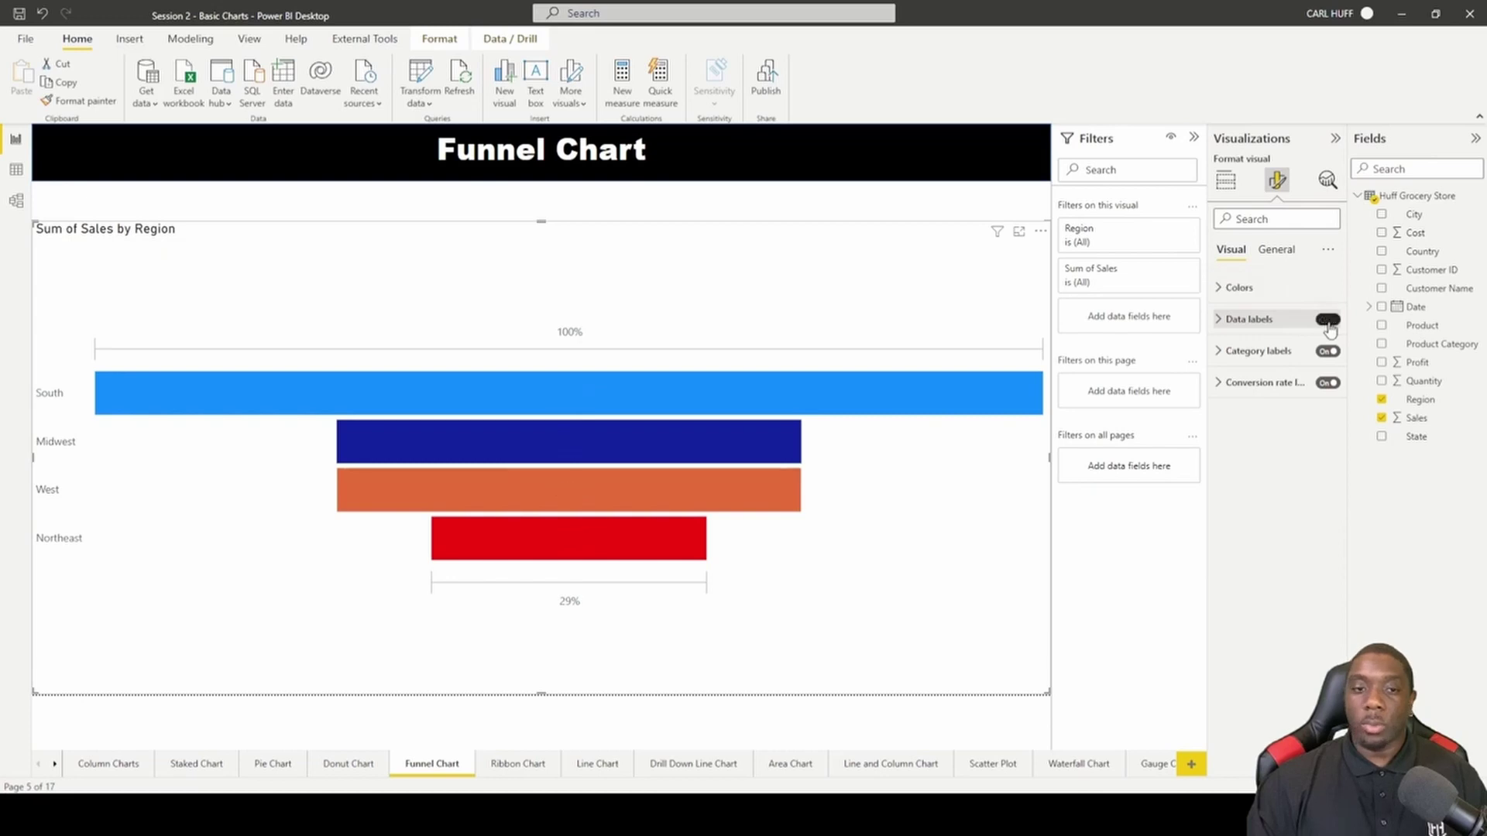
left_click(1328, 322)
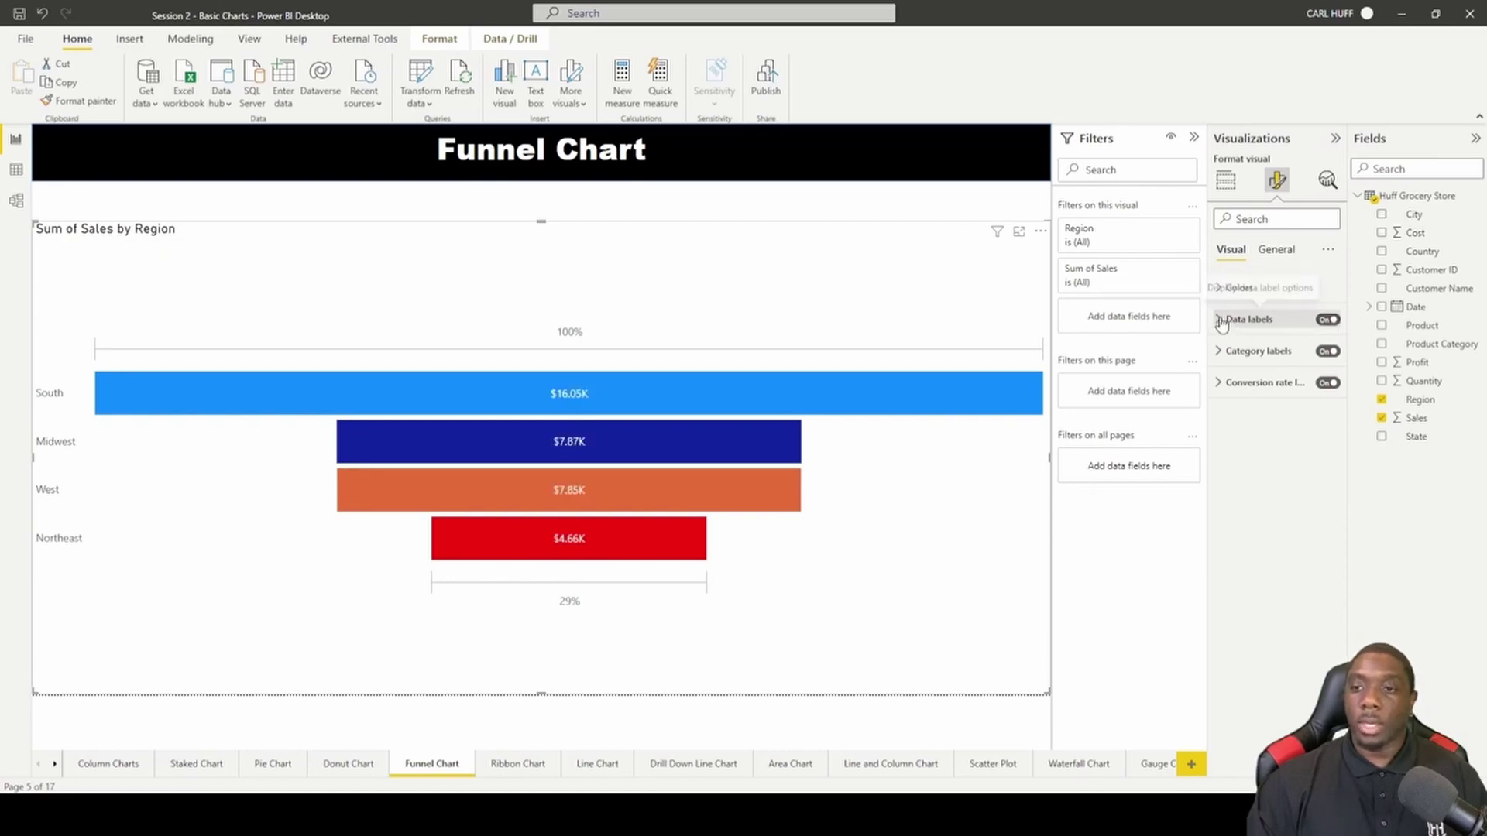
left_click(1218, 320)
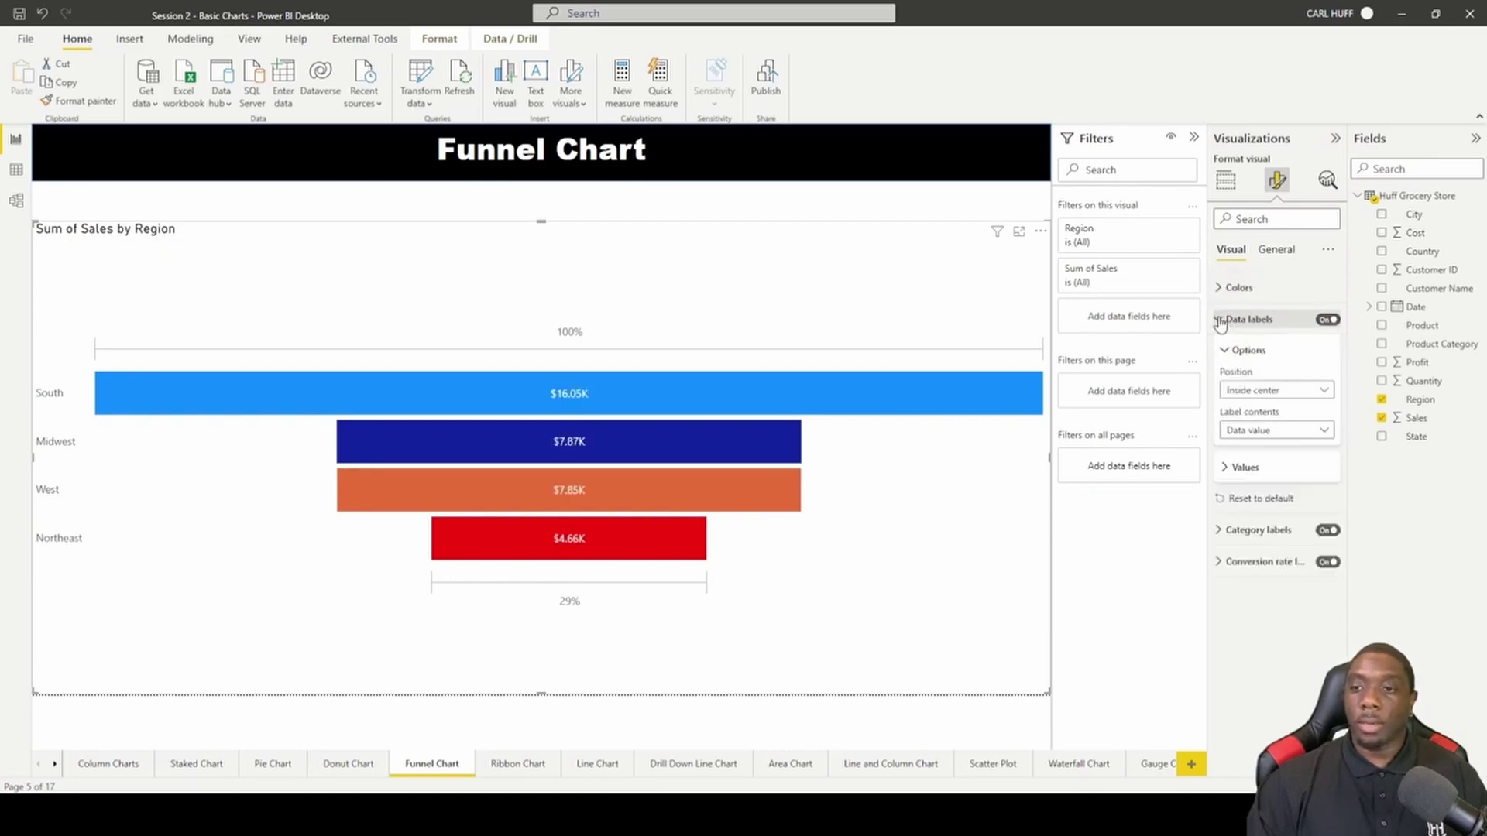
left_click(1323, 391)
left_click(1272, 413)
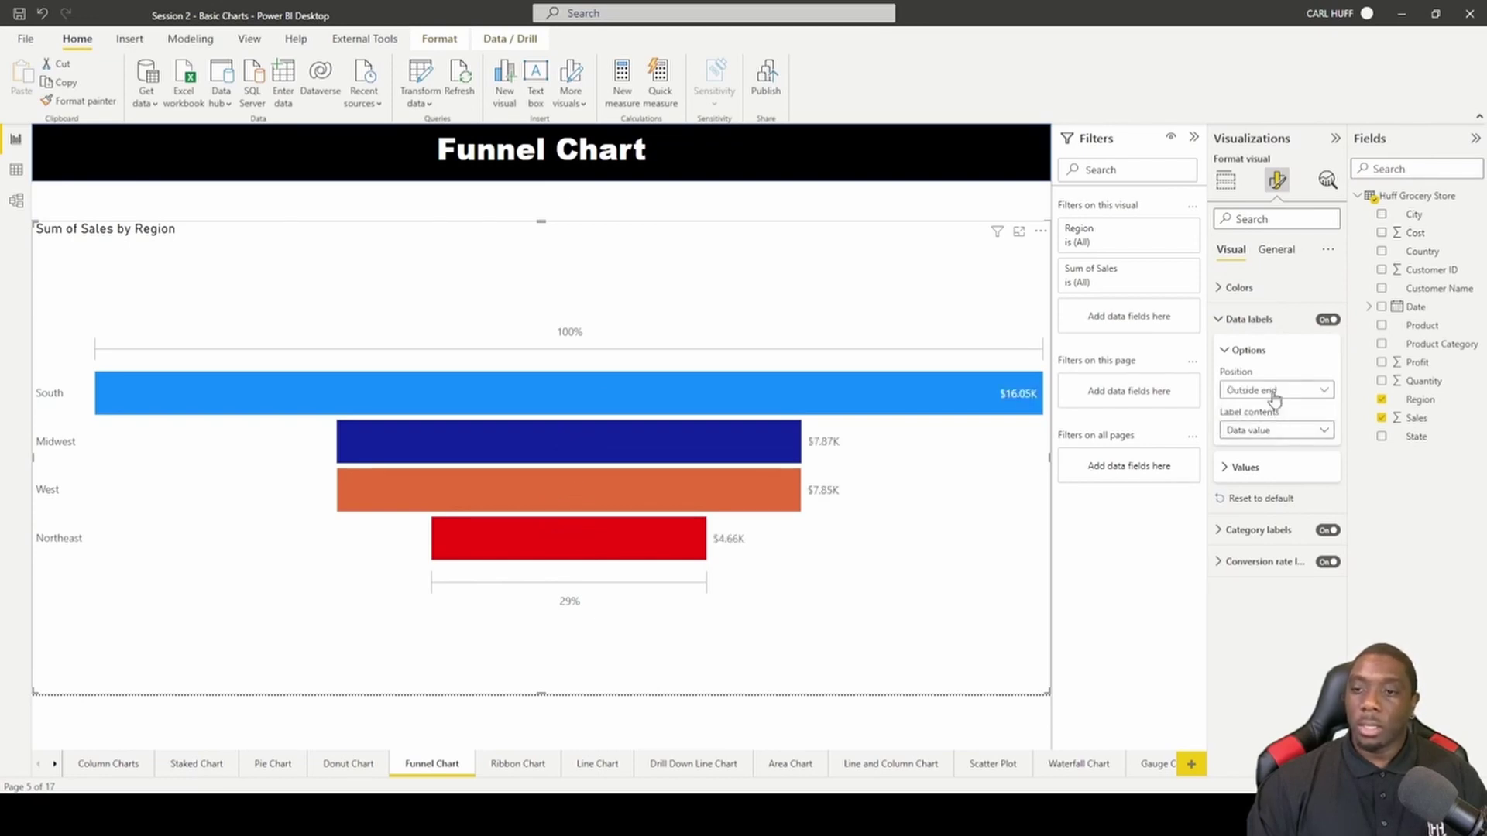
left_click(1272, 393)
left_click(1266, 430)
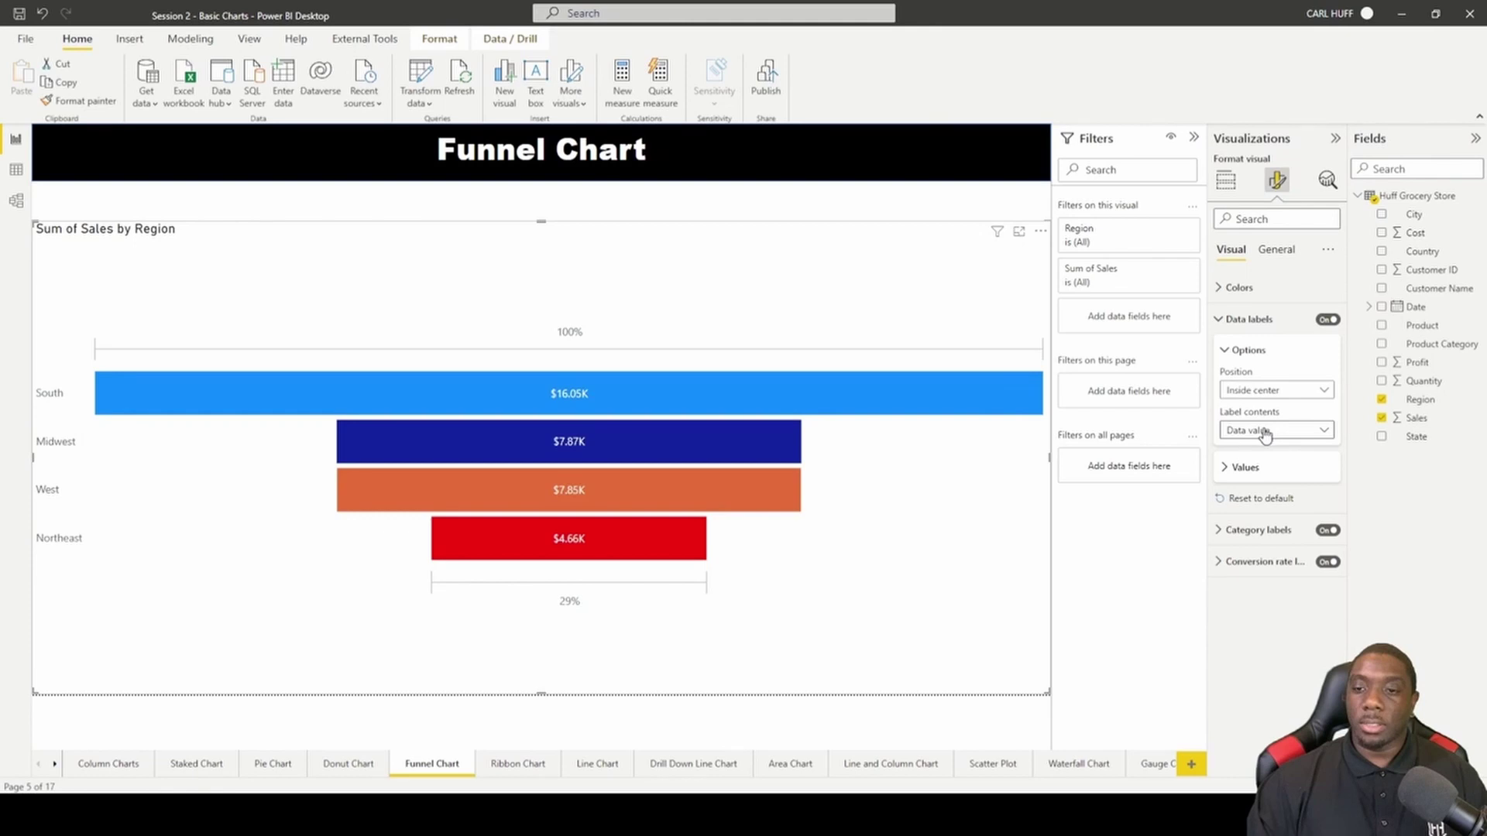
- Set the value label font size to 12 and the colour to white
left_click(1232, 467)
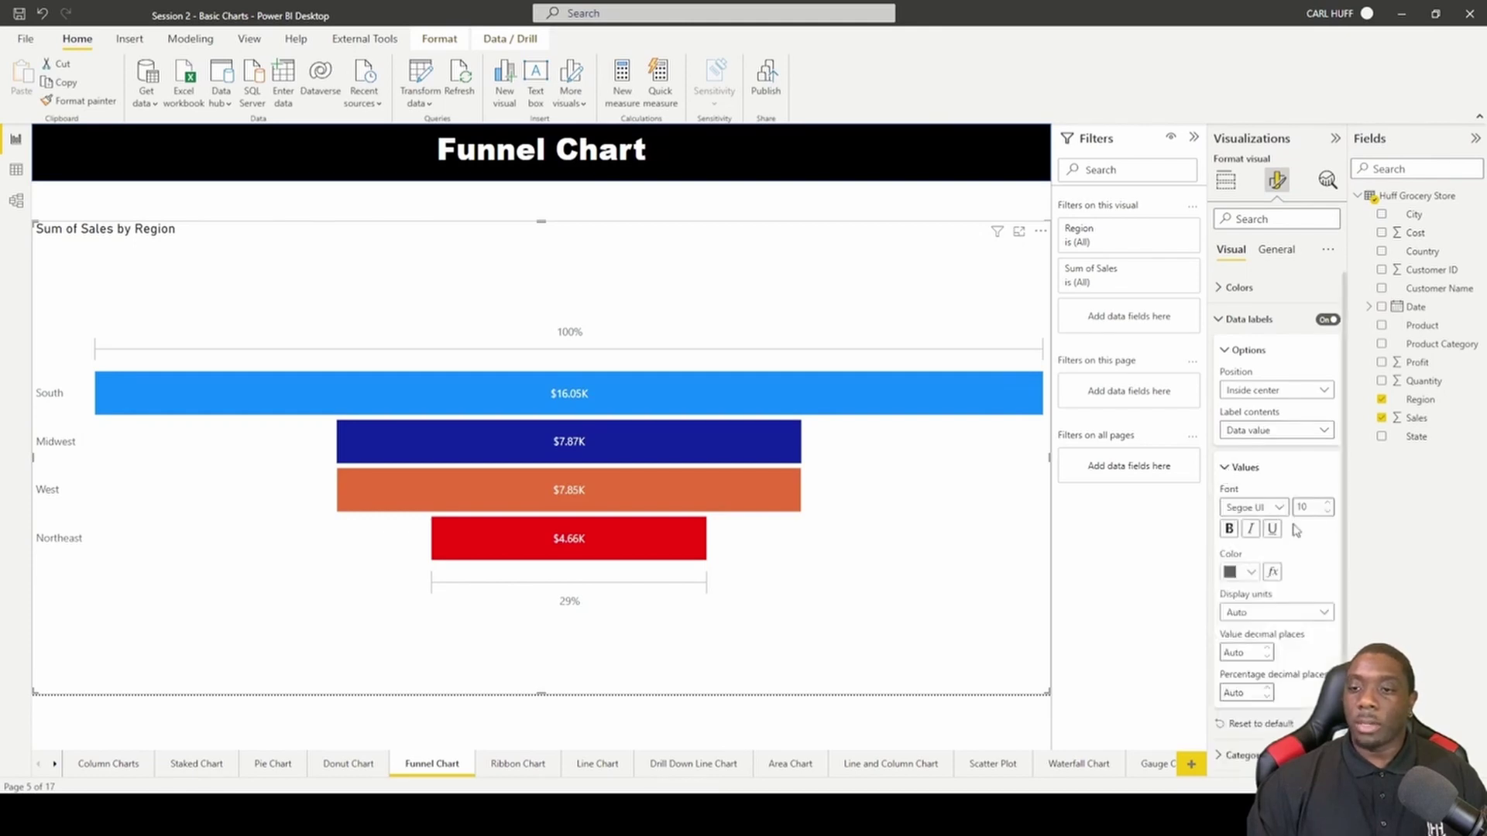
left_click(1324, 504)
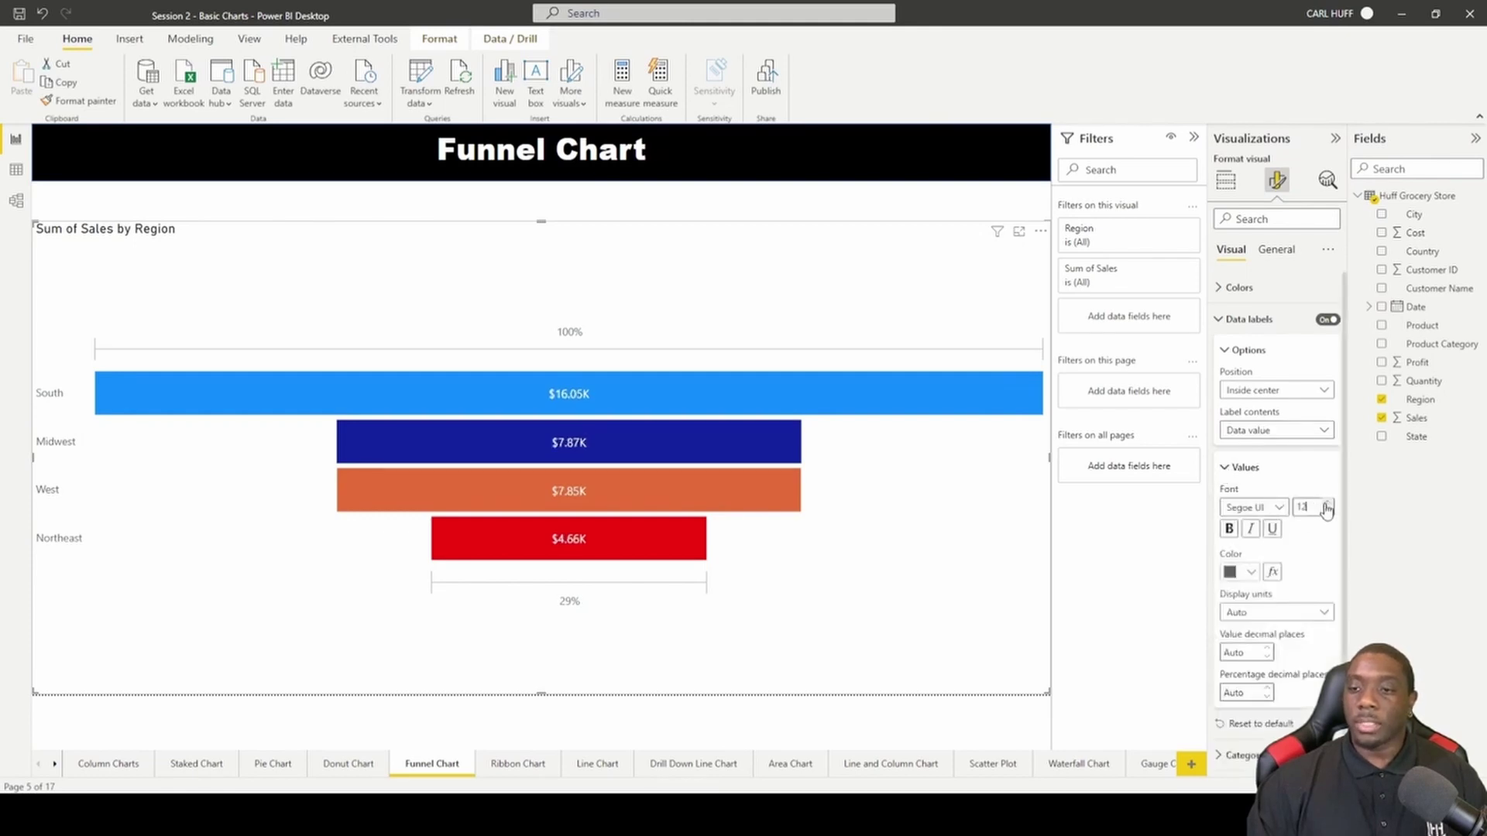
left_click(1250, 572)
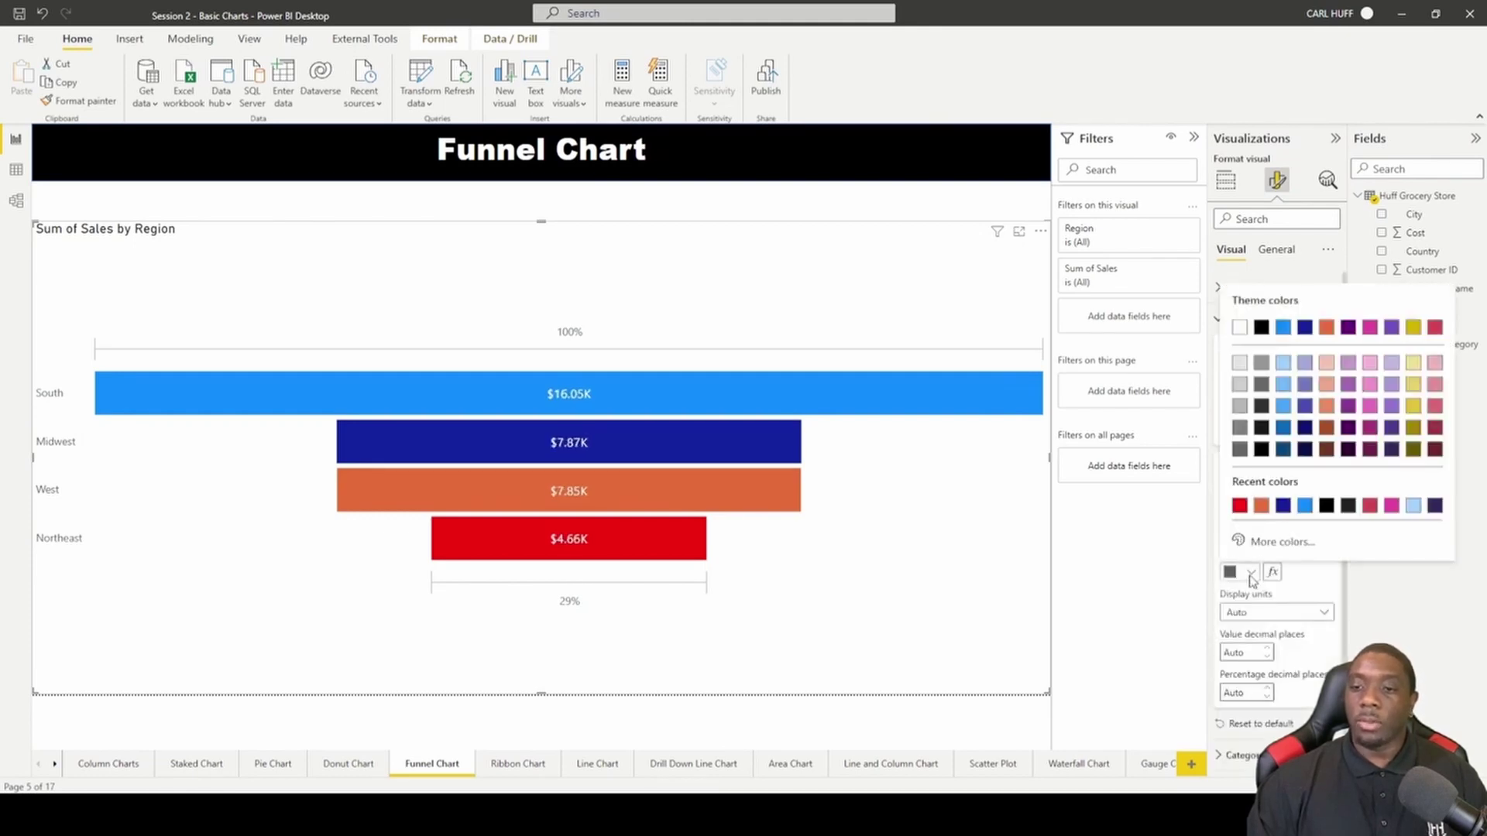
left_click(1262, 327)
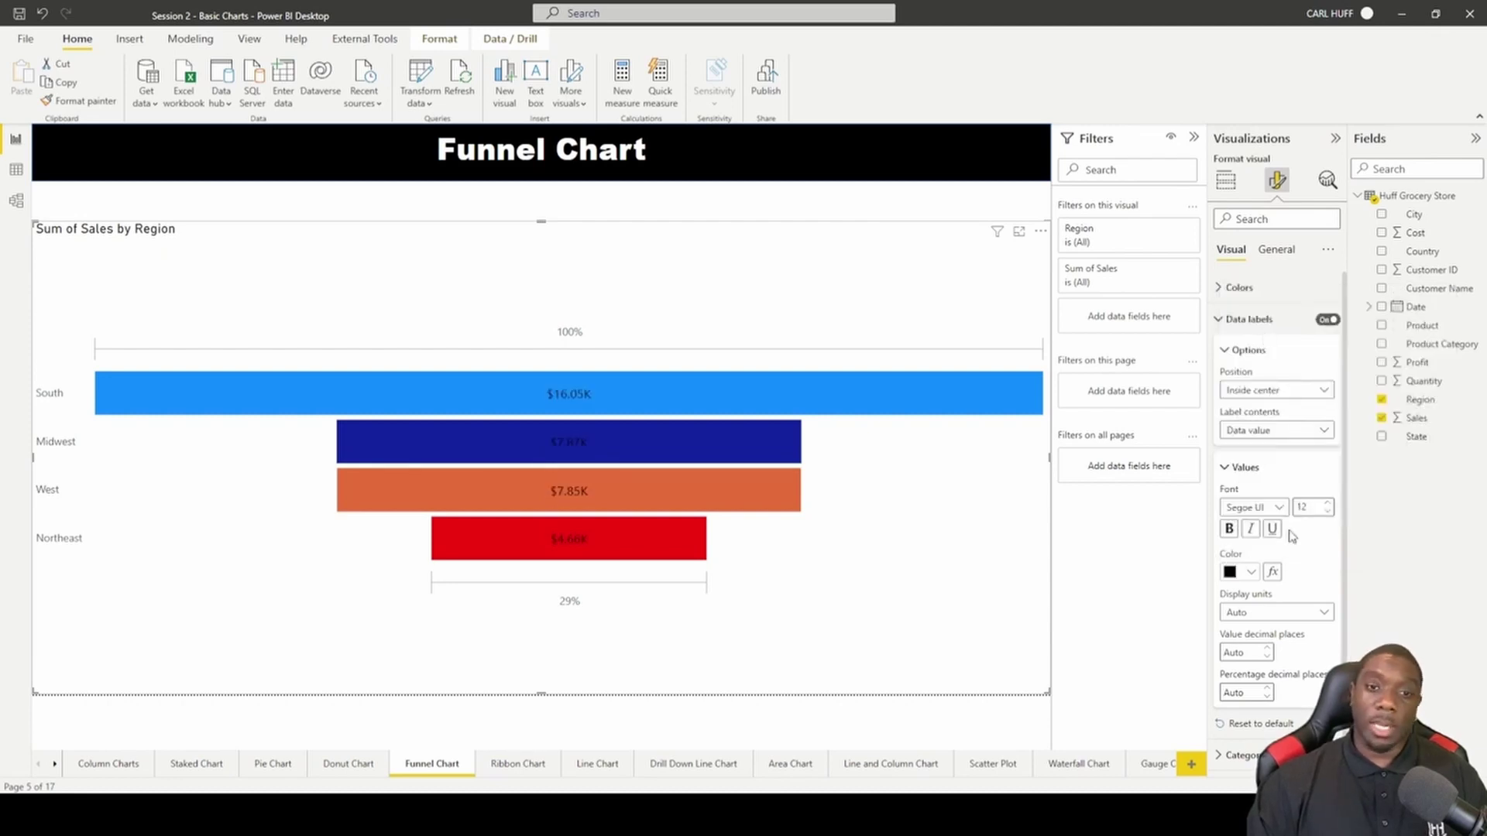
left_click(1249, 576)
left_click(1240, 330)
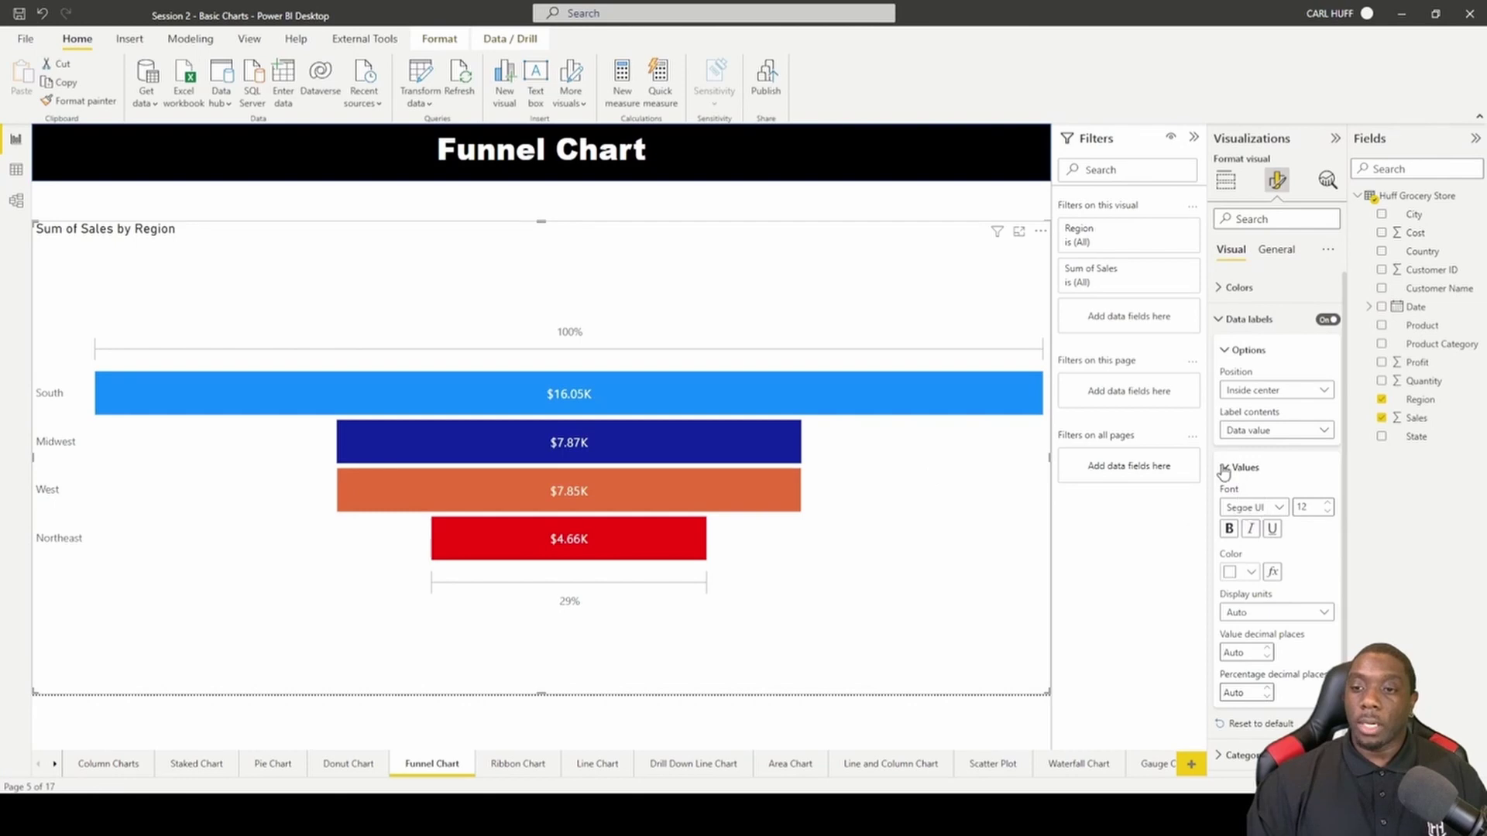
- Format the category labels with font size 12 and black text, briefly trying bold
left_click(1219, 320)
left_click(1219, 350)
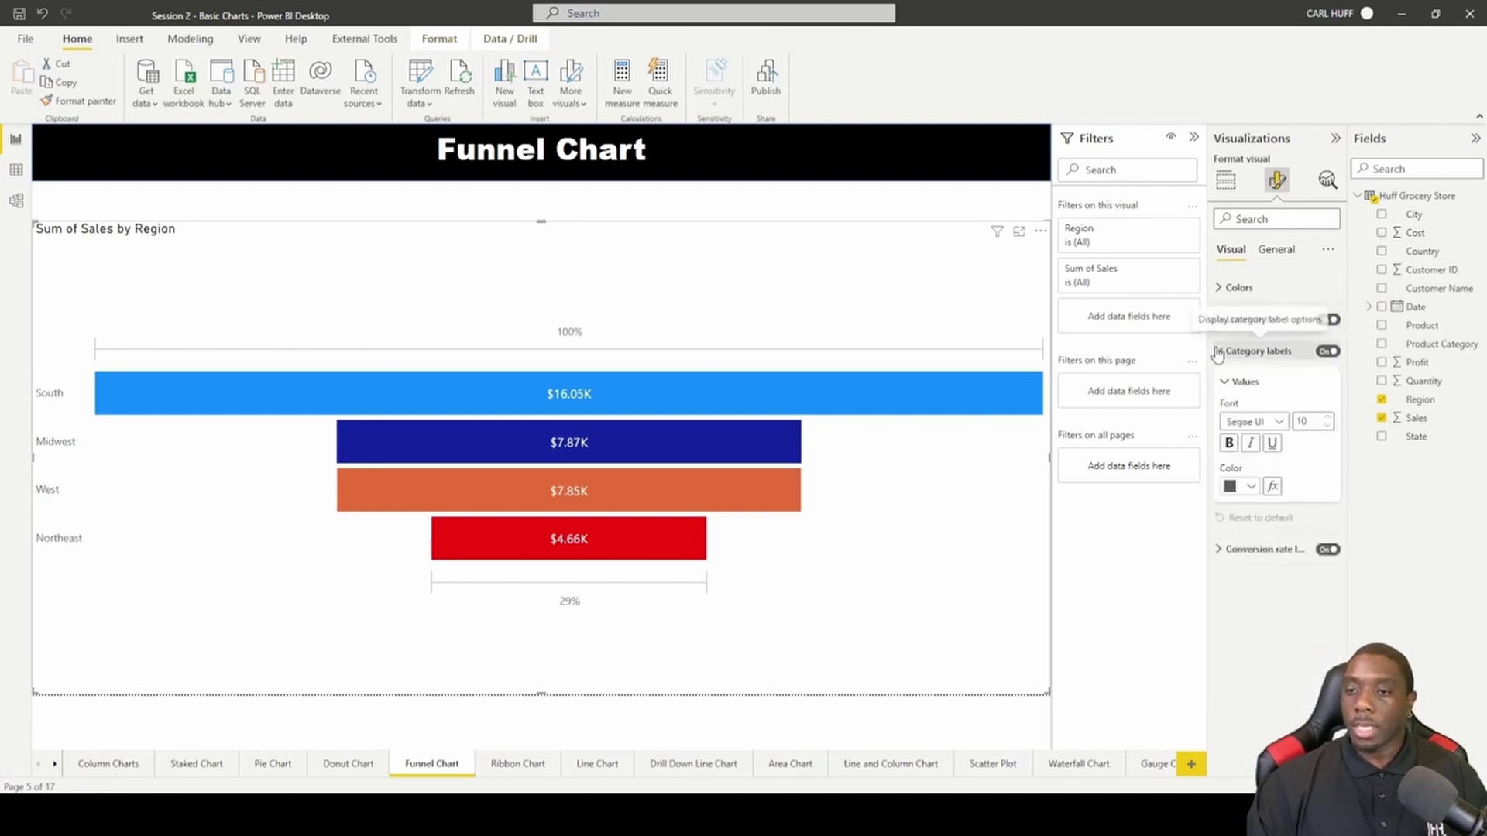
left_click(1327, 418)
left_click(1243, 487)
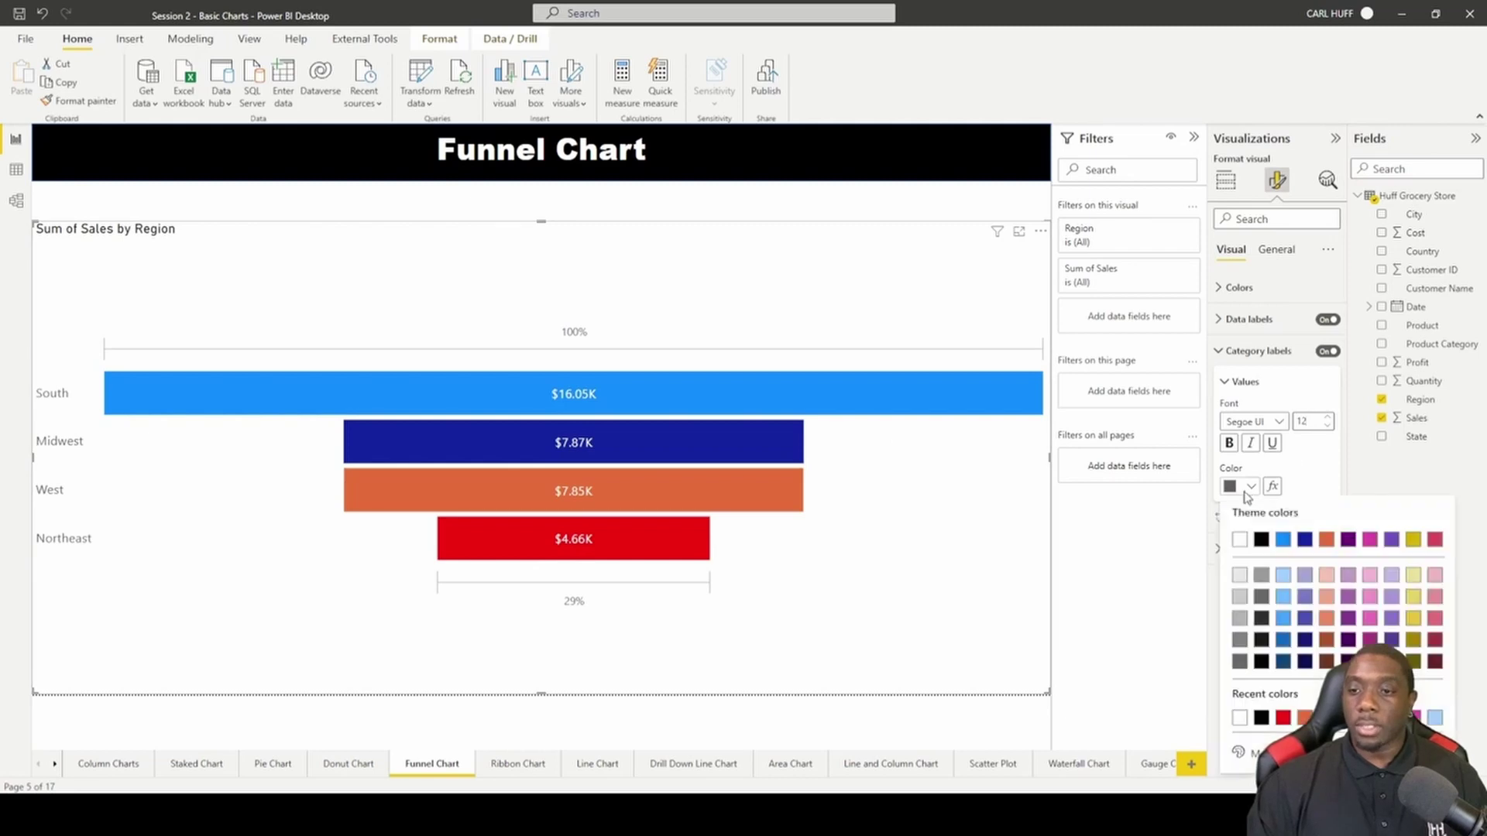
left_click(1258, 540)
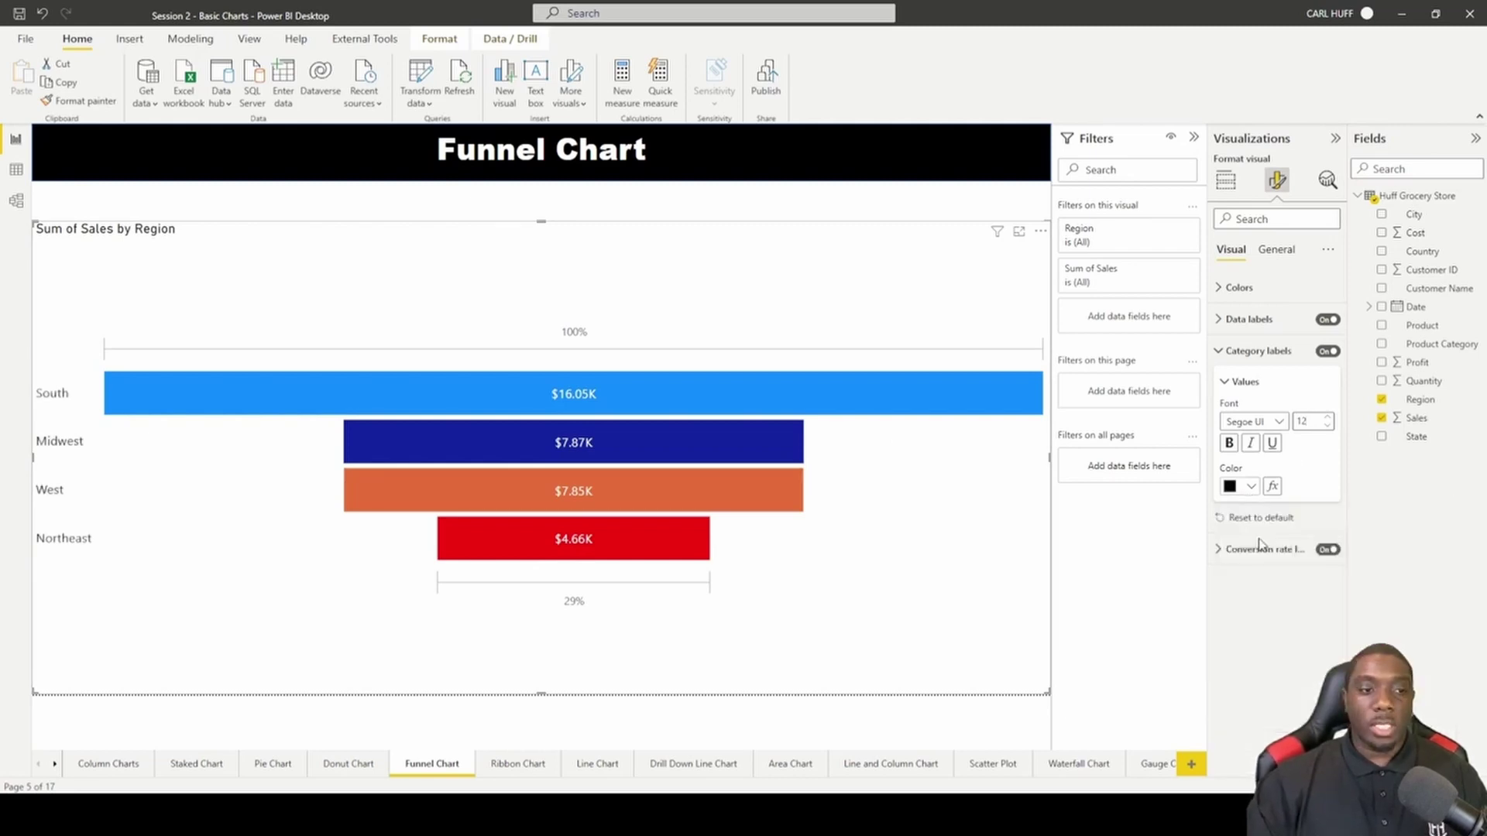
left_click(1229, 442)
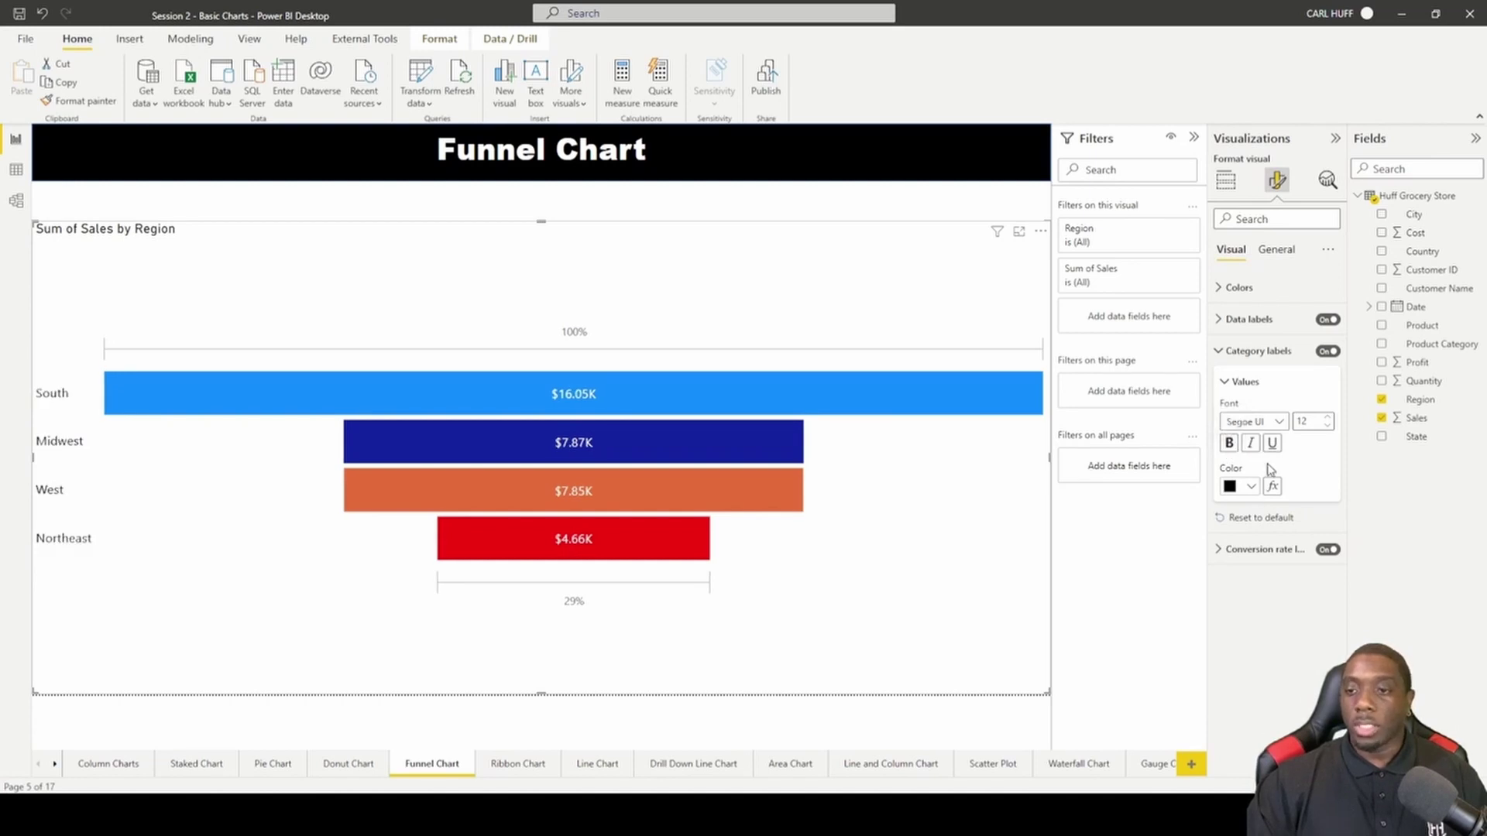
- Format the conversion-rate labels with font size 12 and black text
left_click(1222, 551)
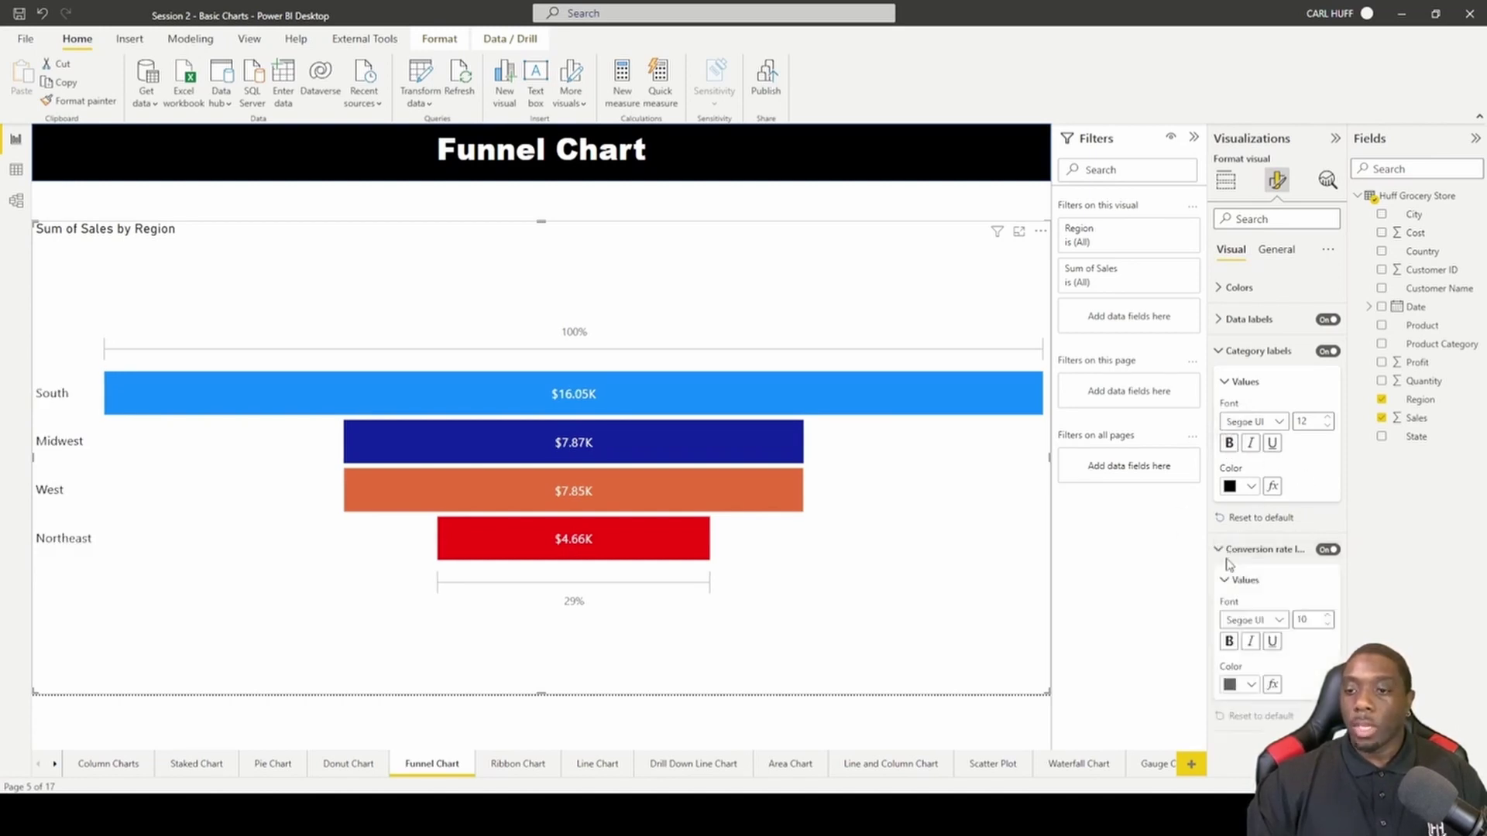
left_click(1328, 552)
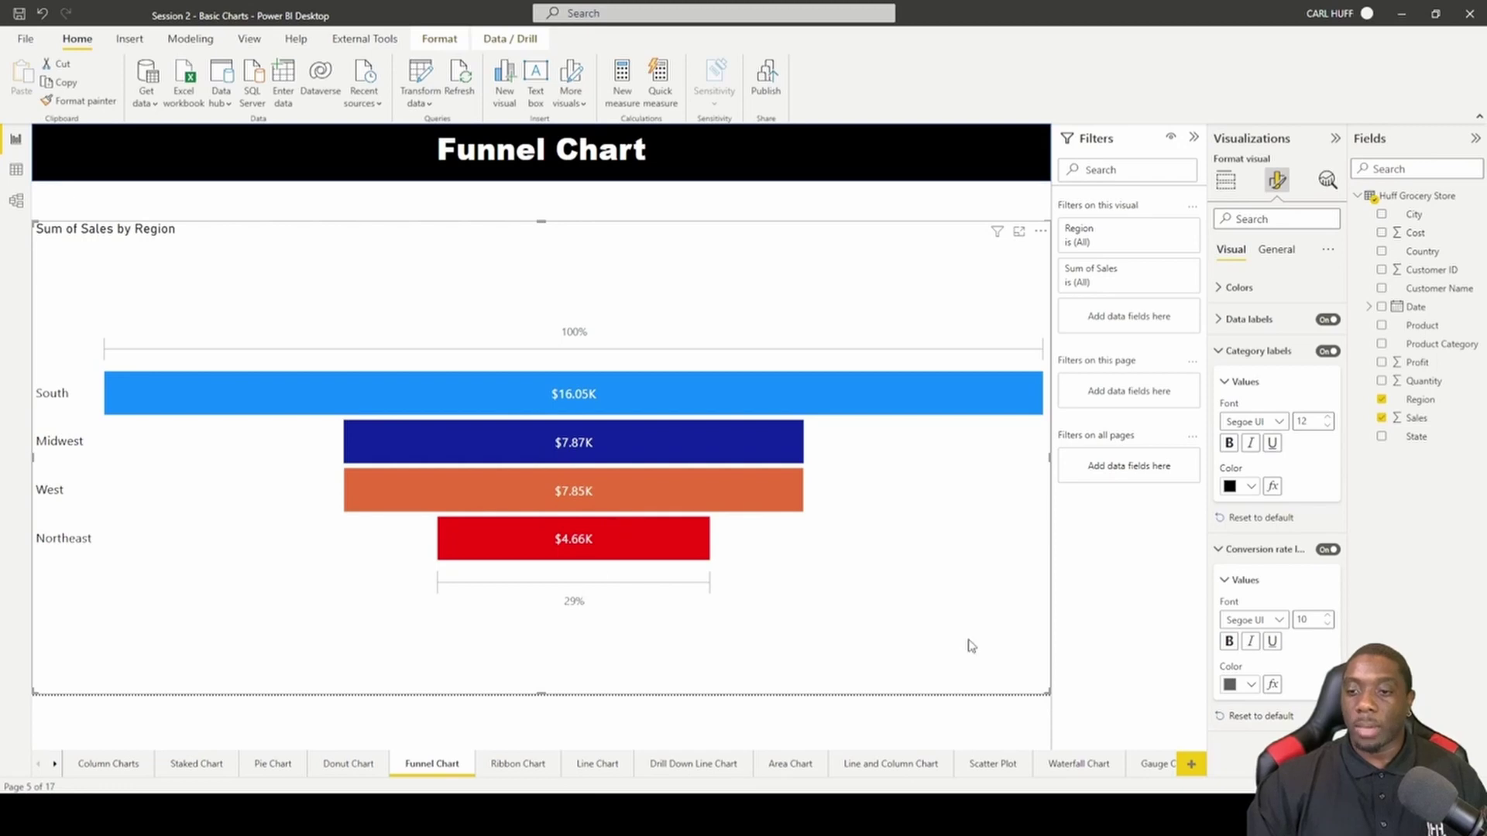
left_click(1328, 615)
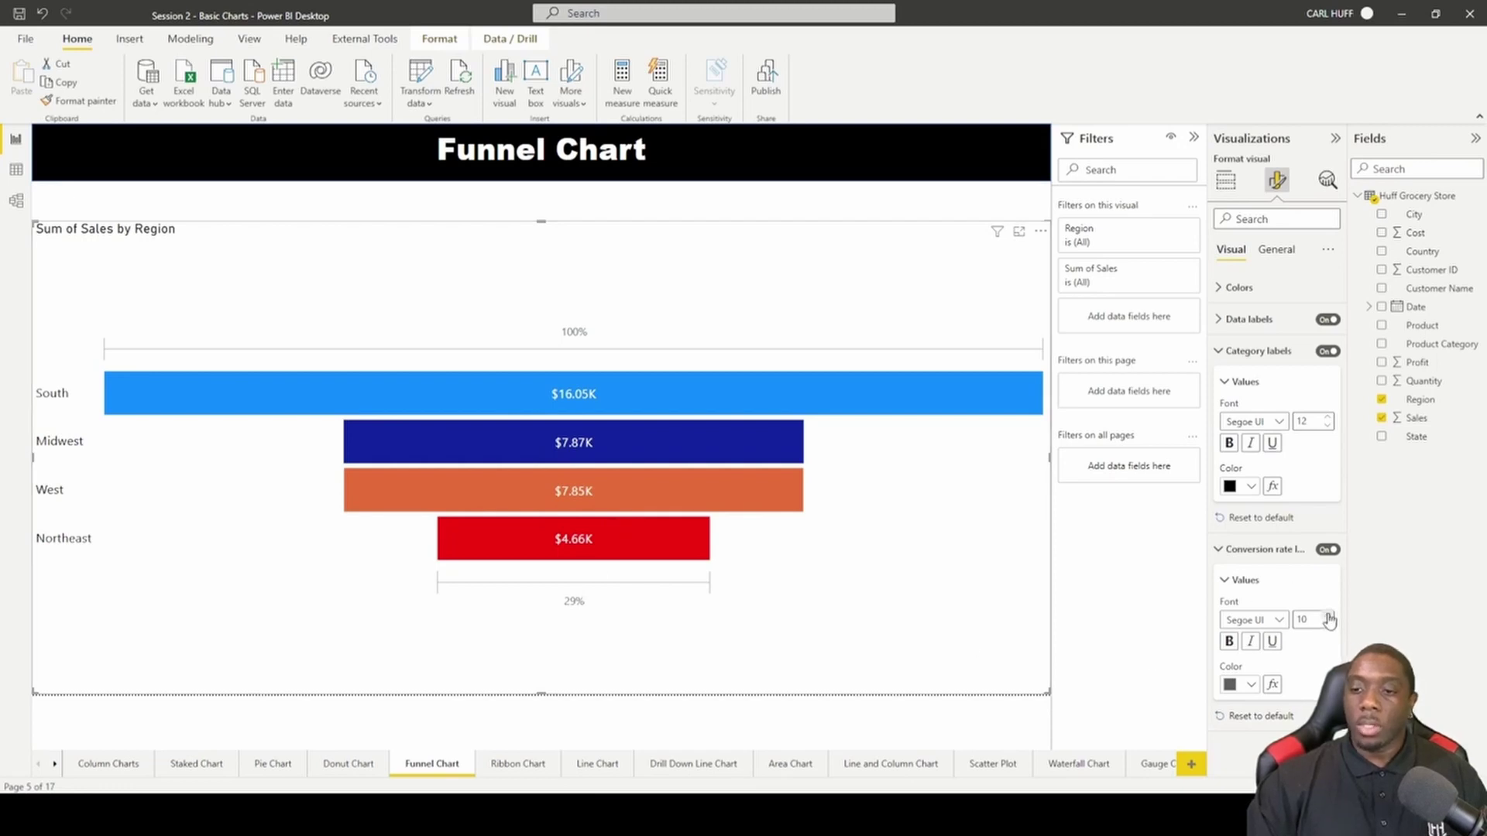
left_click(1251, 686)
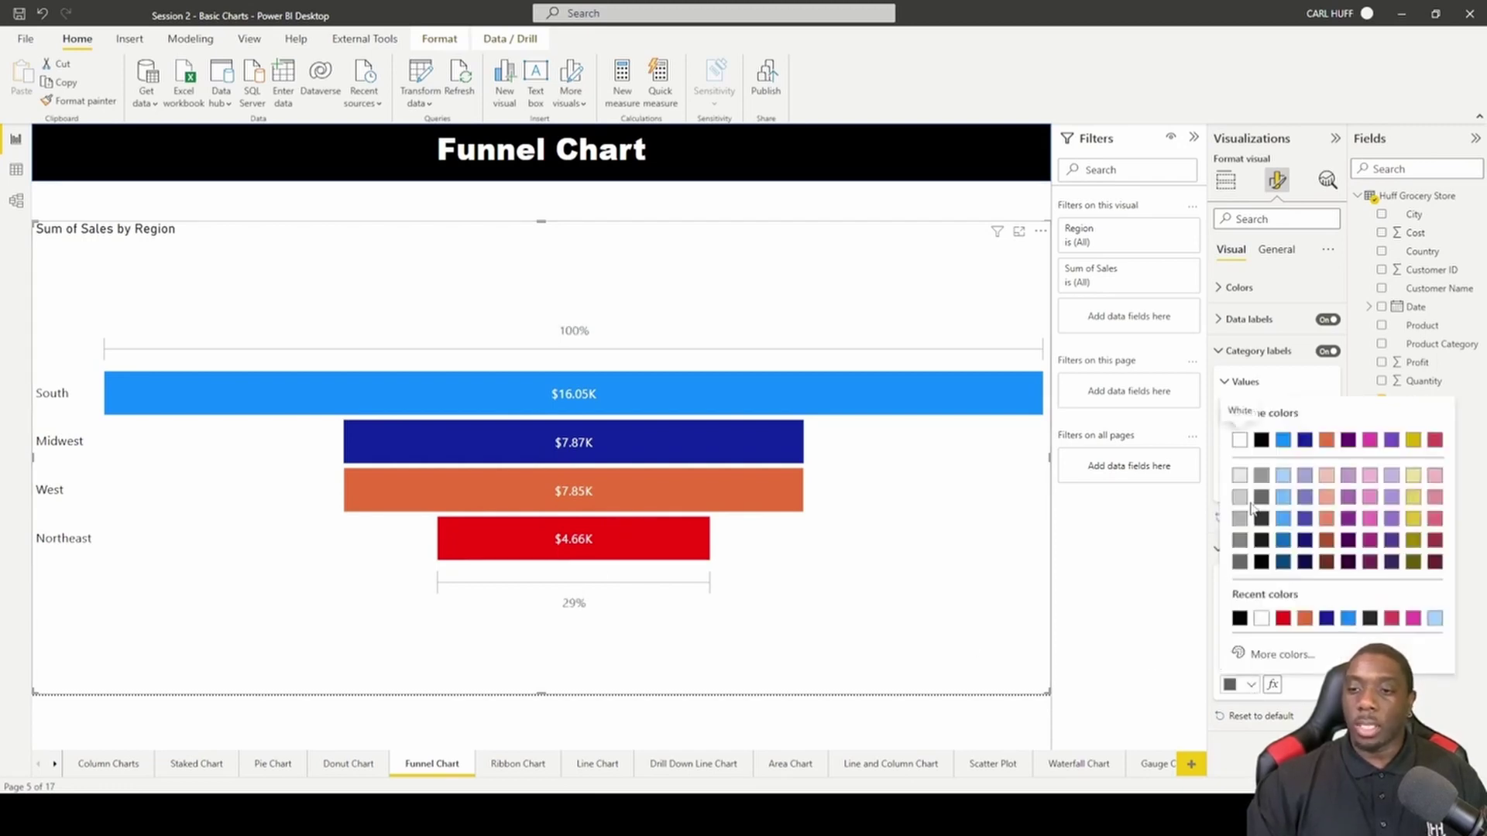
left_click(1262, 440)
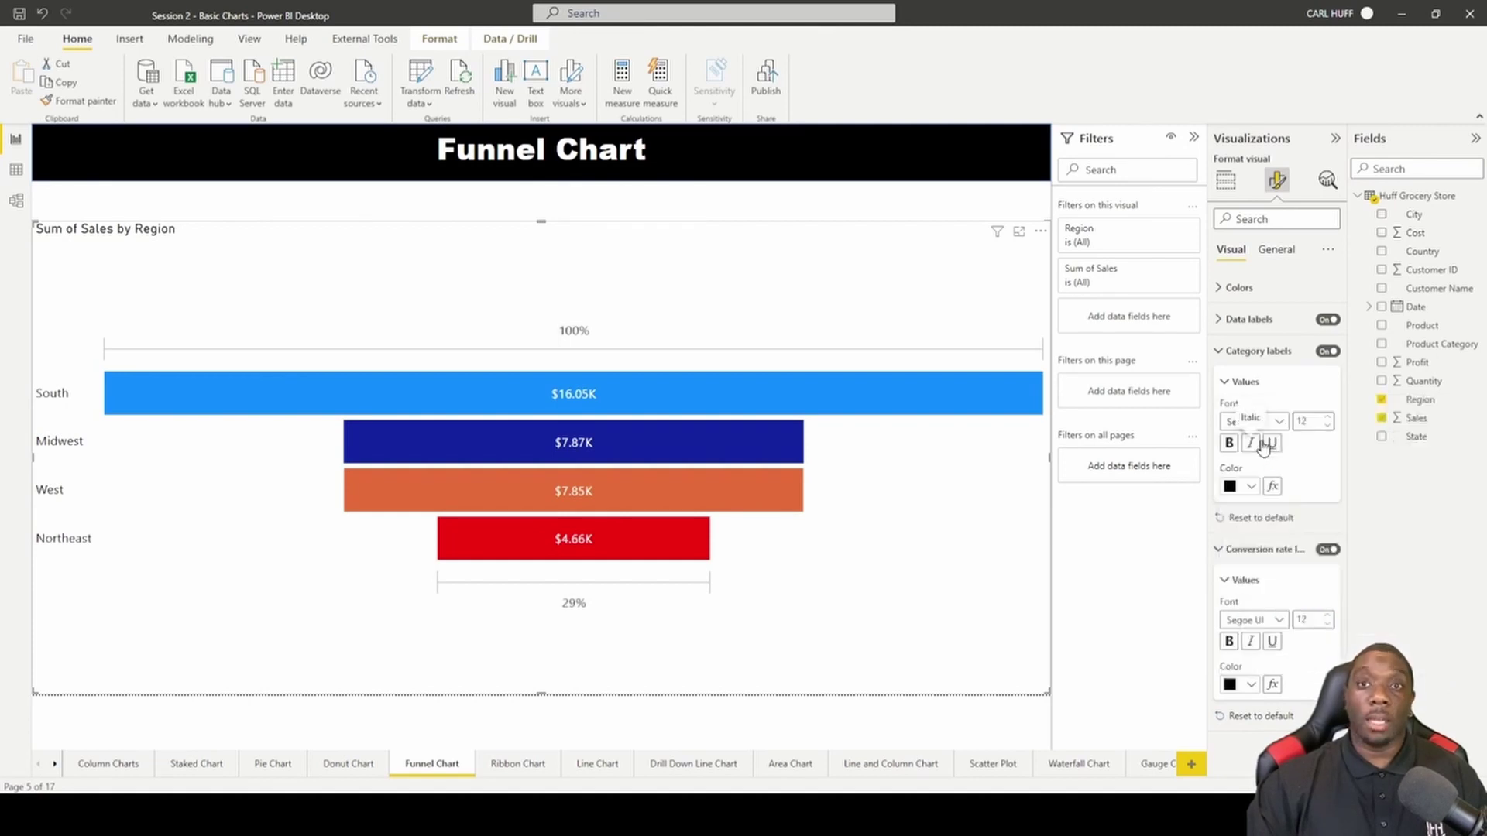